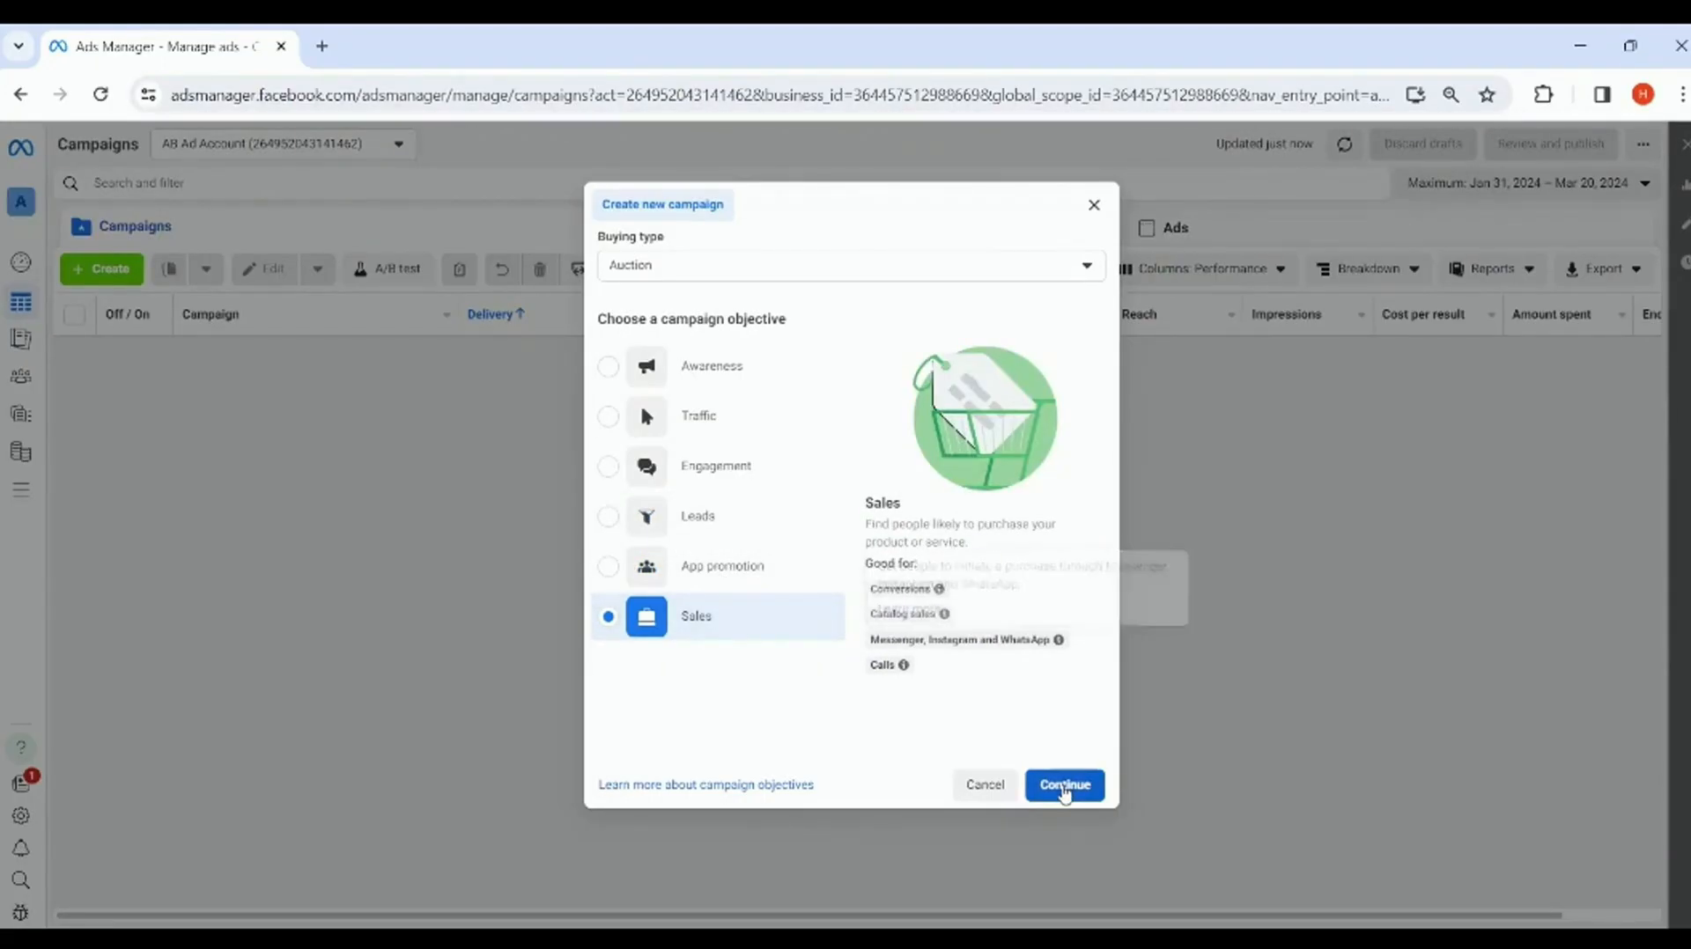
# Create an auction campaign with the Sales objective using the manual sales campaign setup
pyautogui.click(1064, 786)
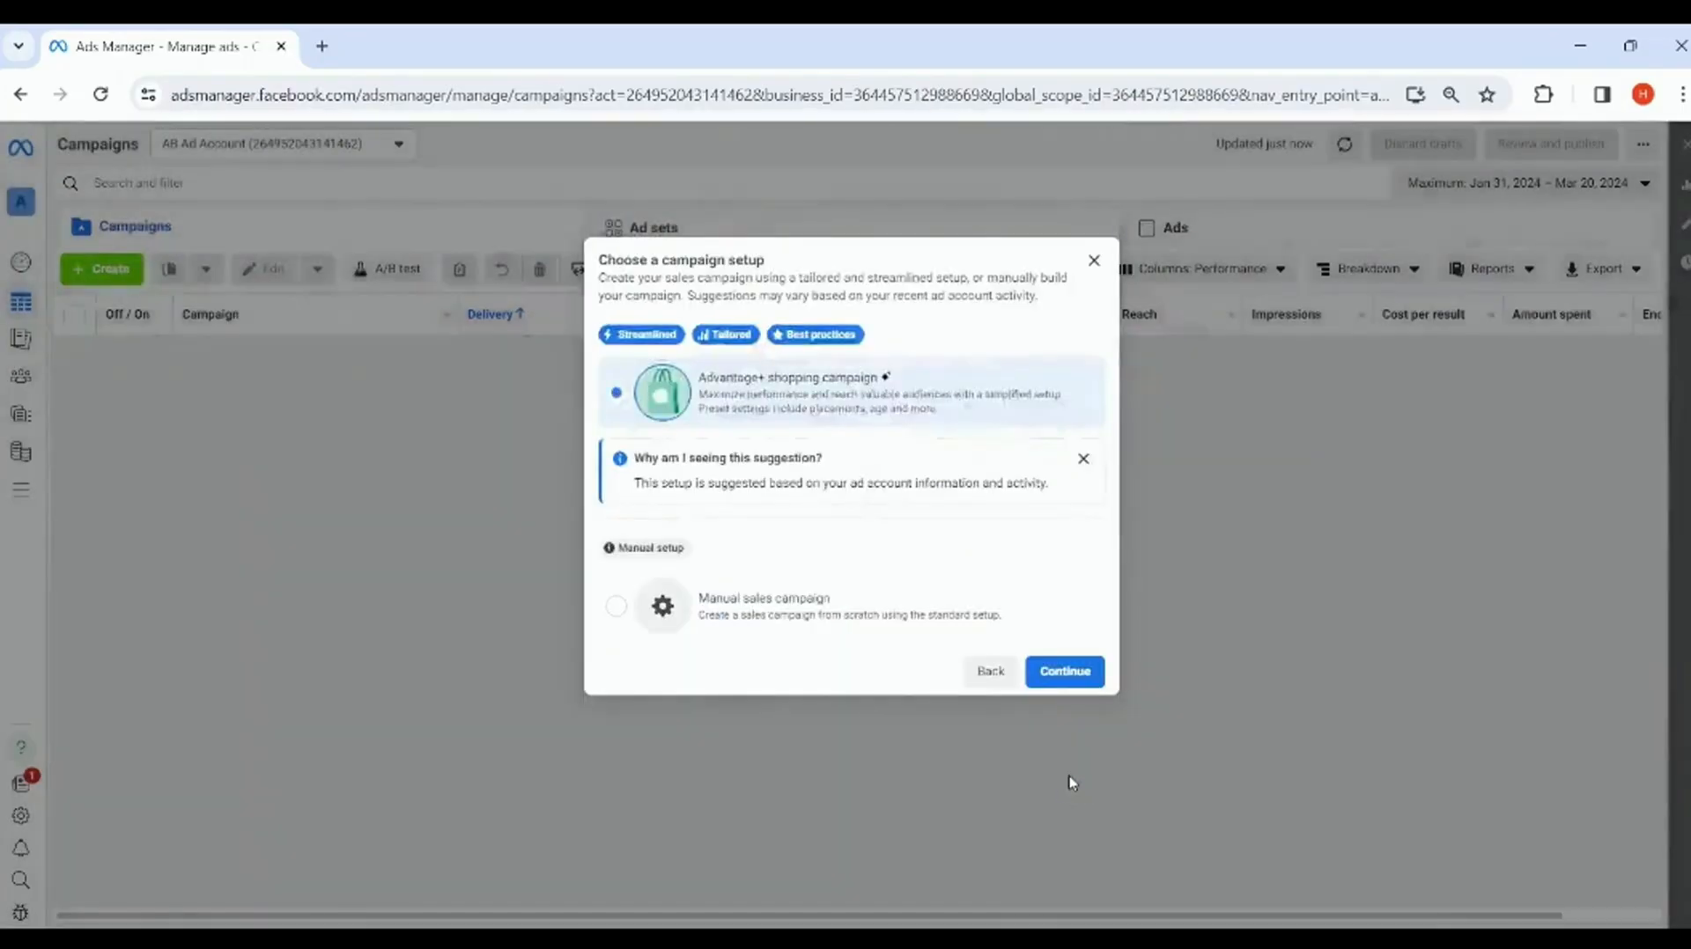
pyautogui.click(803, 607)
pyautogui.click(1066, 675)
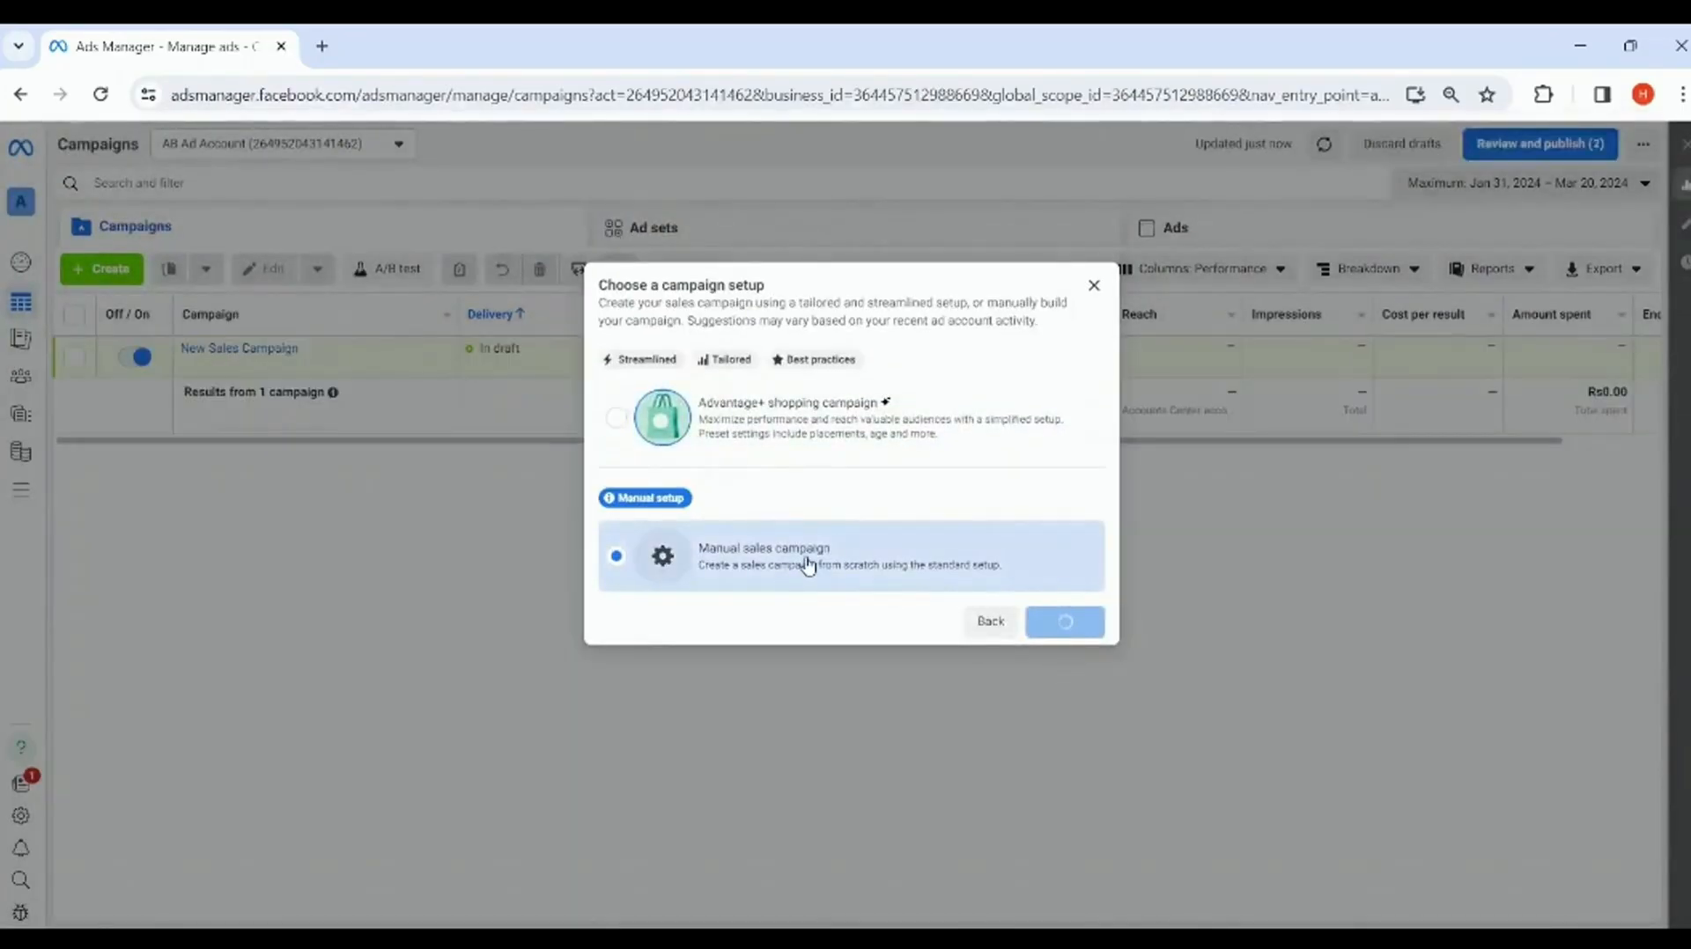
pyautogui.scroll(-2, 1382, 495)
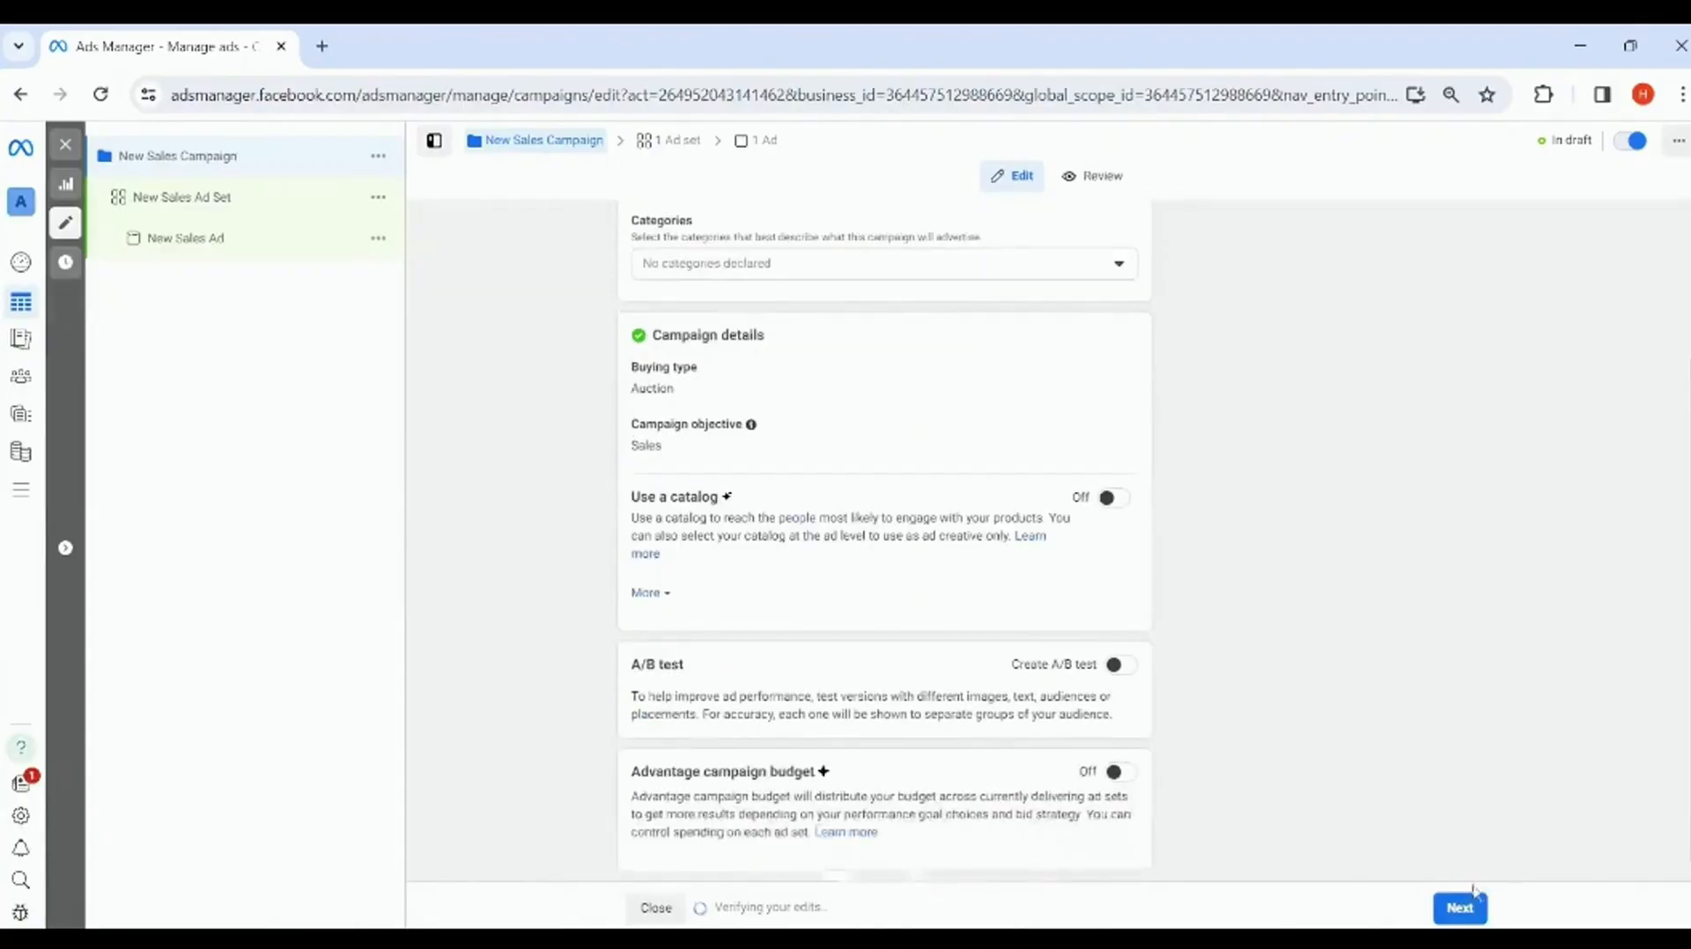
# Continue to the ad set and set its conversion location to App
pyautogui.click(1469, 907)
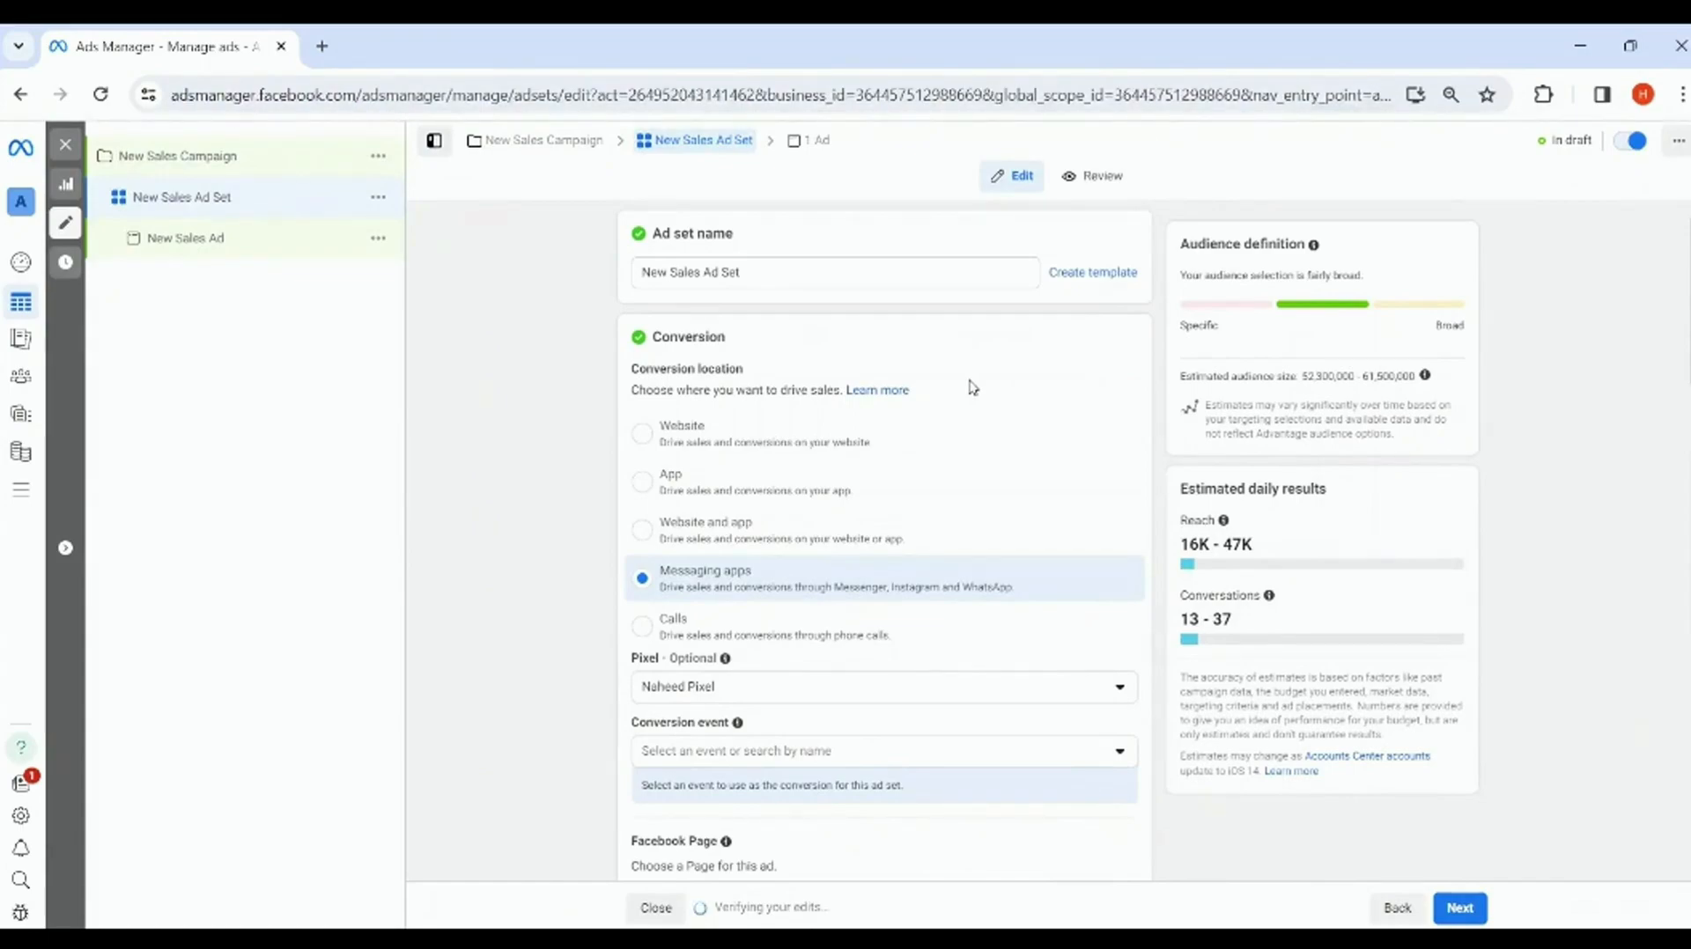
pyautogui.click(694, 490)
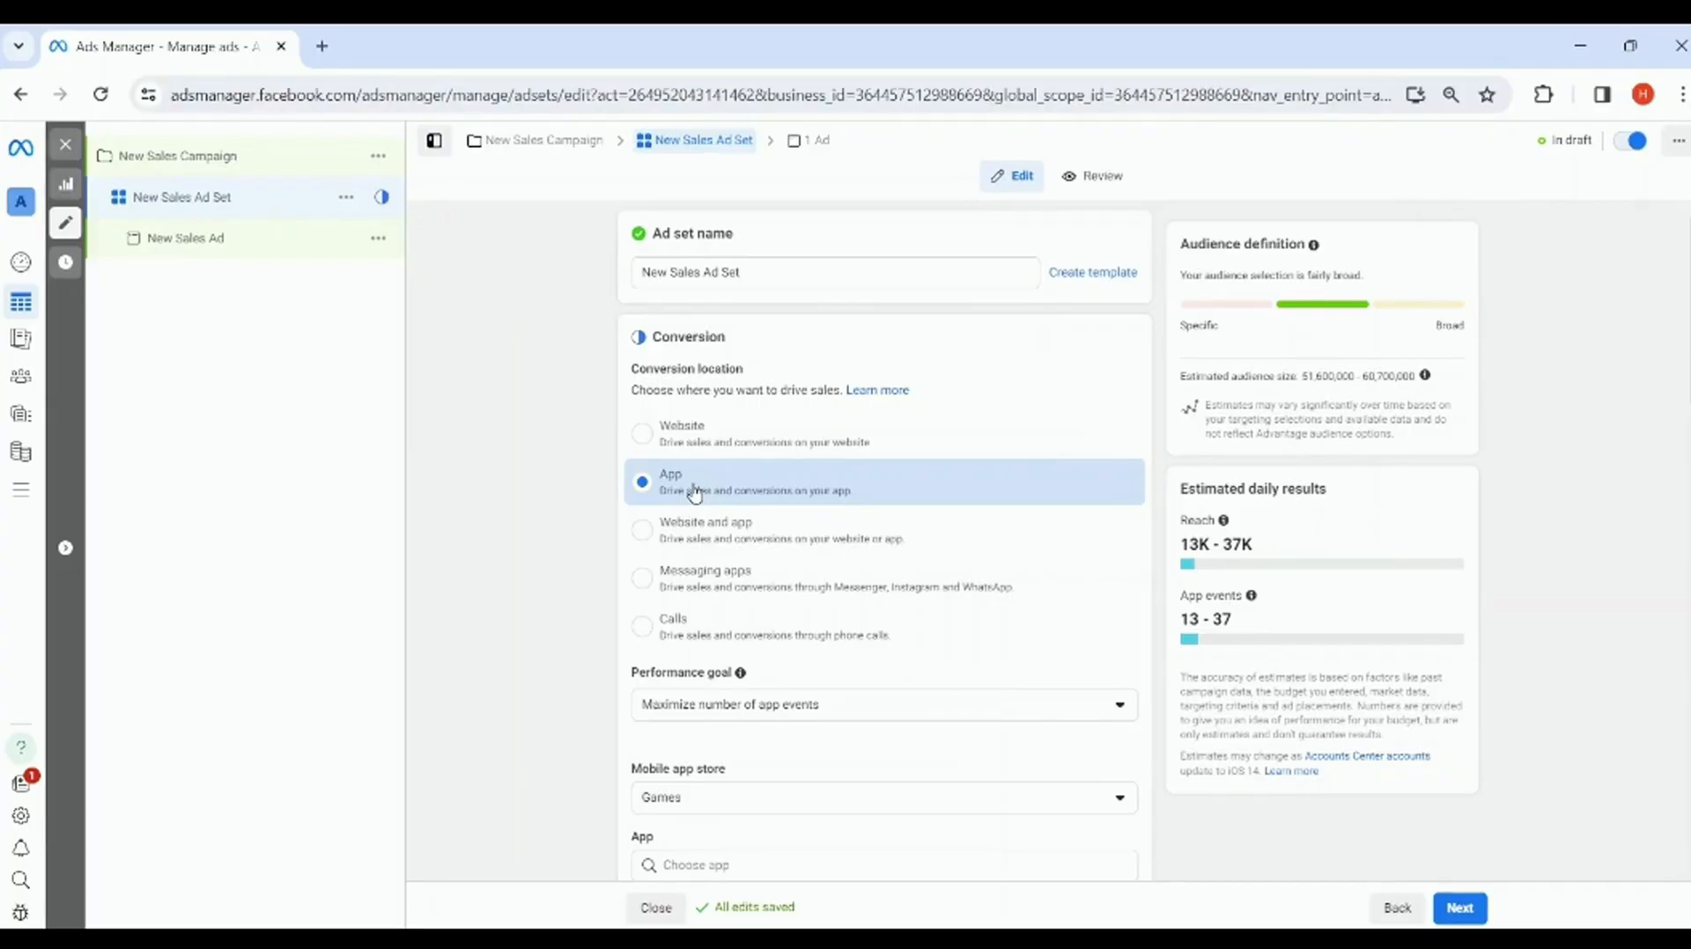
pyautogui.scroll(-4, 776, 497)
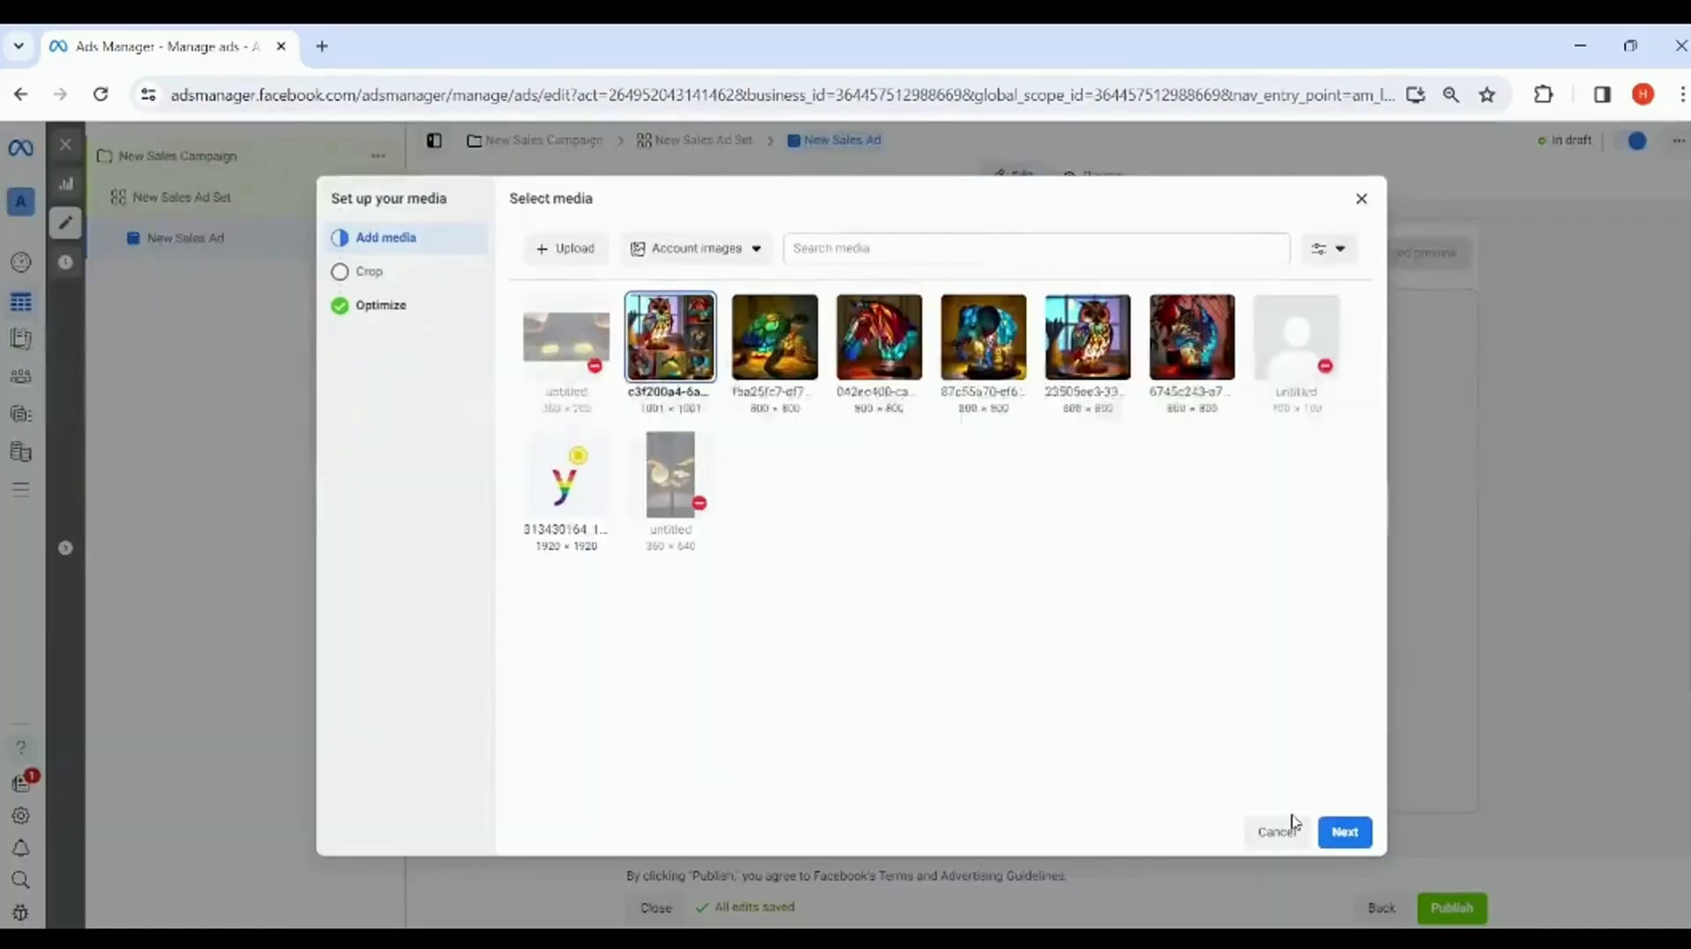
# Add the selected owl lamp collage as the ad media, accepting the recommended crops and all Advantage+ creative optimizations
pyautogui.click(1344, 832)
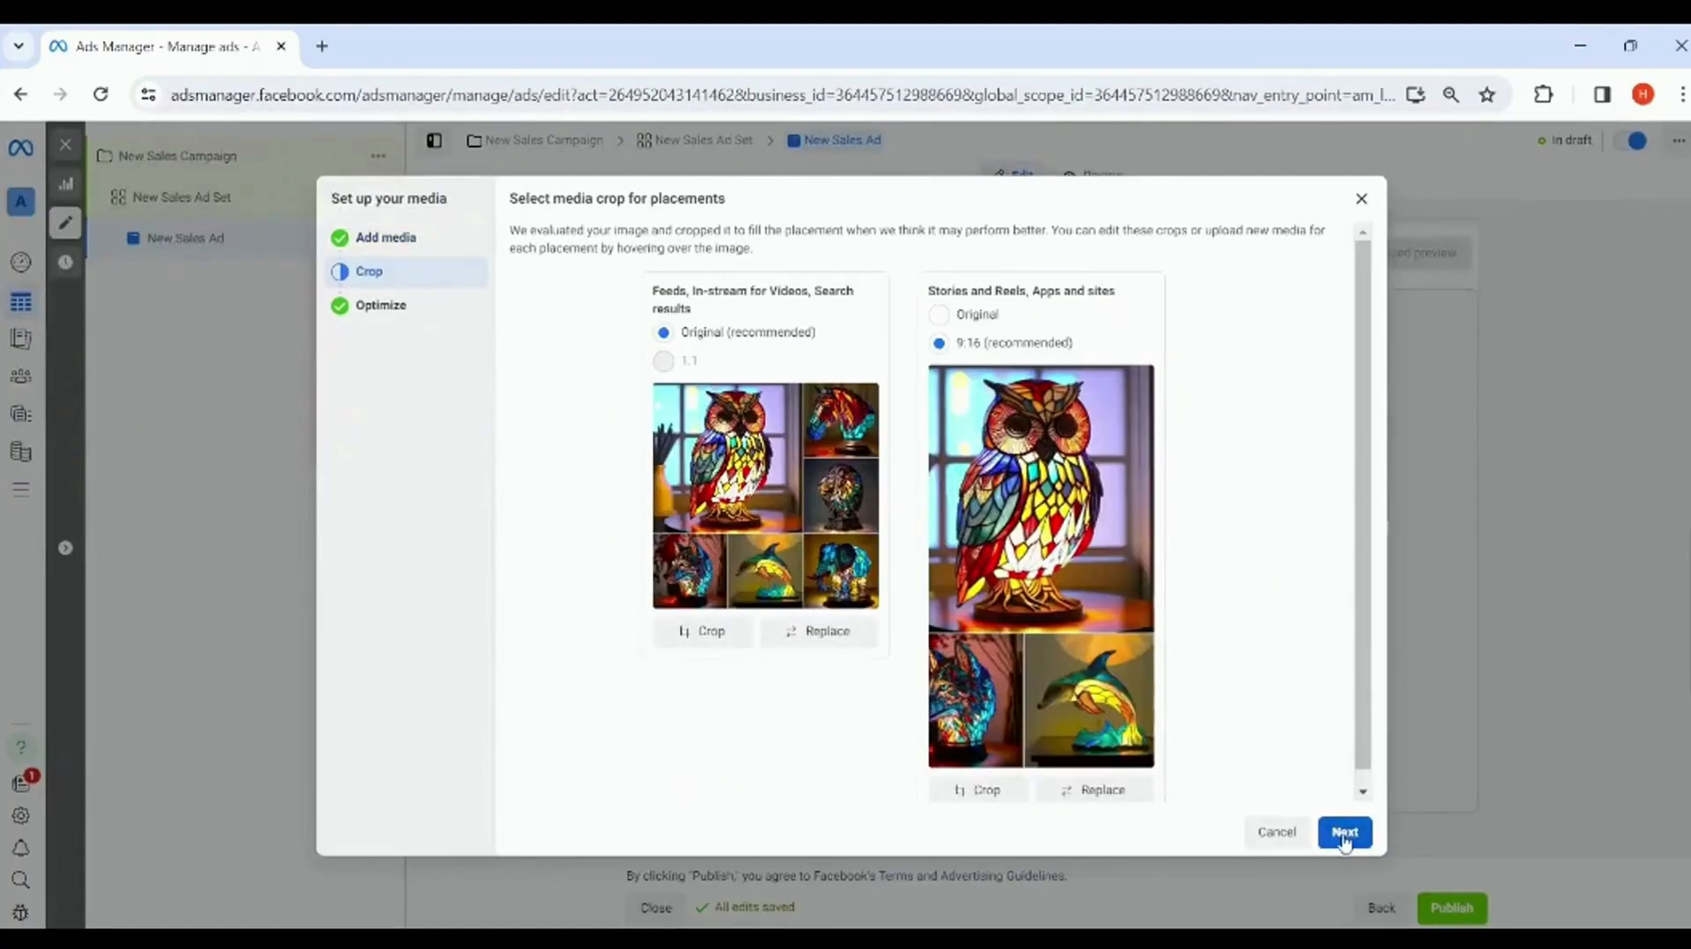
pyautogui.click(1344, 832)
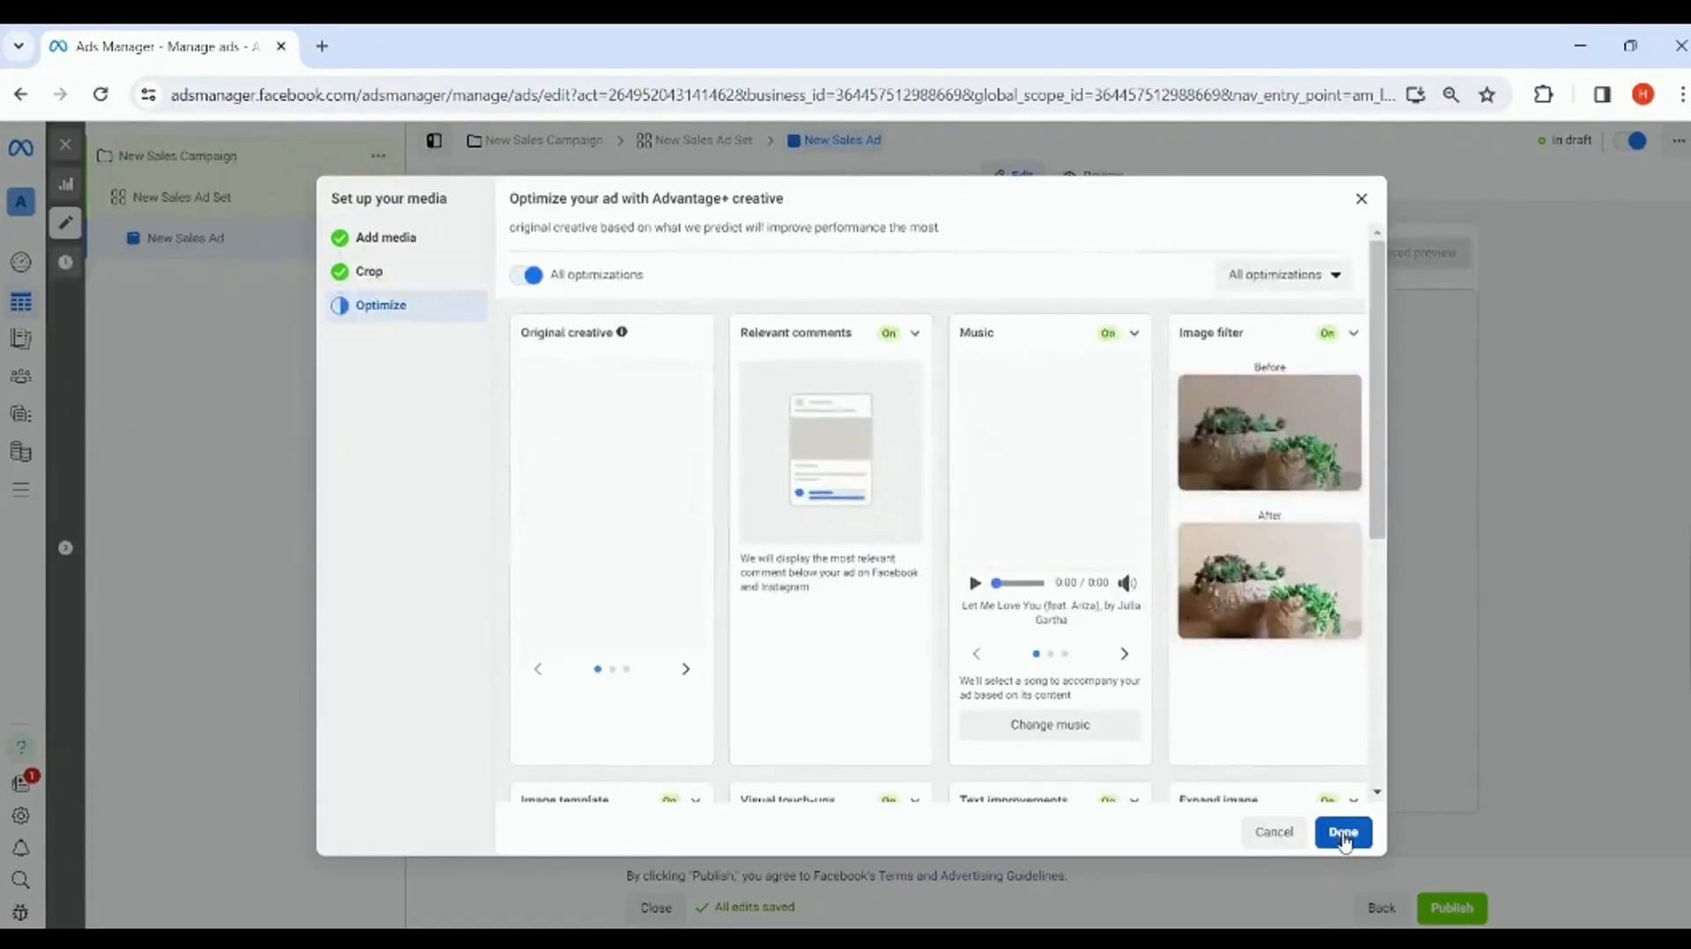
pyautogui.click(1344, 832)
pyautogui.scroll(3, 790, 620)
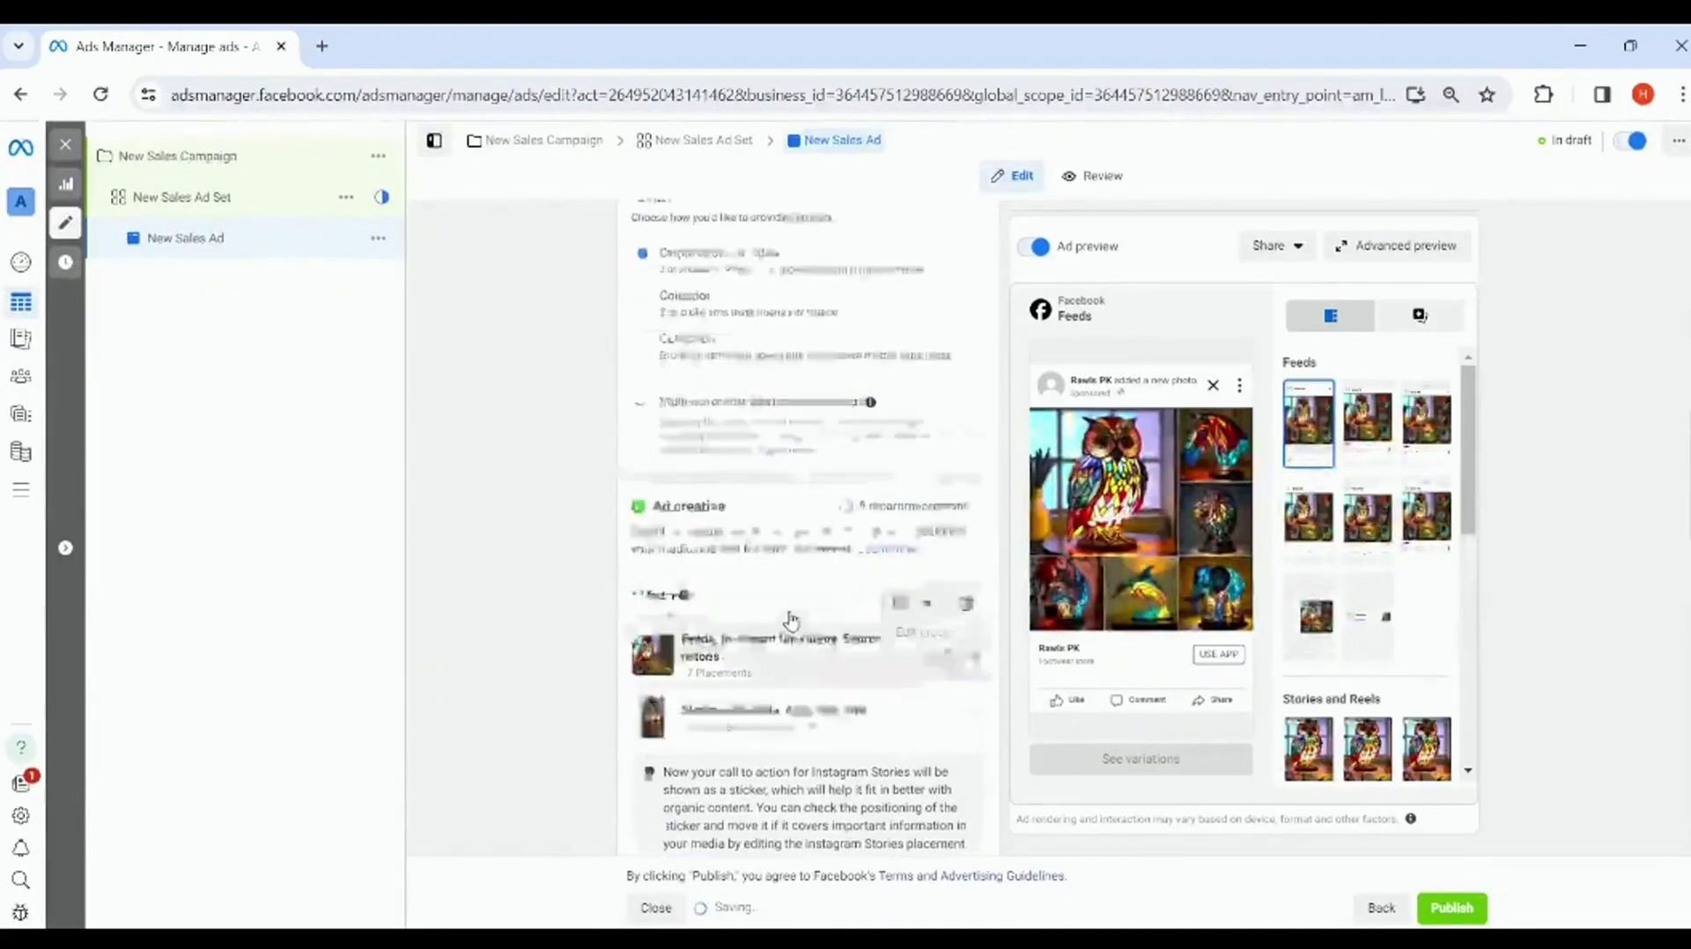
# Try the Page as ad sponsor and profile destination in the ad's identity settings, and switch back to the app
pyautogui.scroll(10, 790, 620)
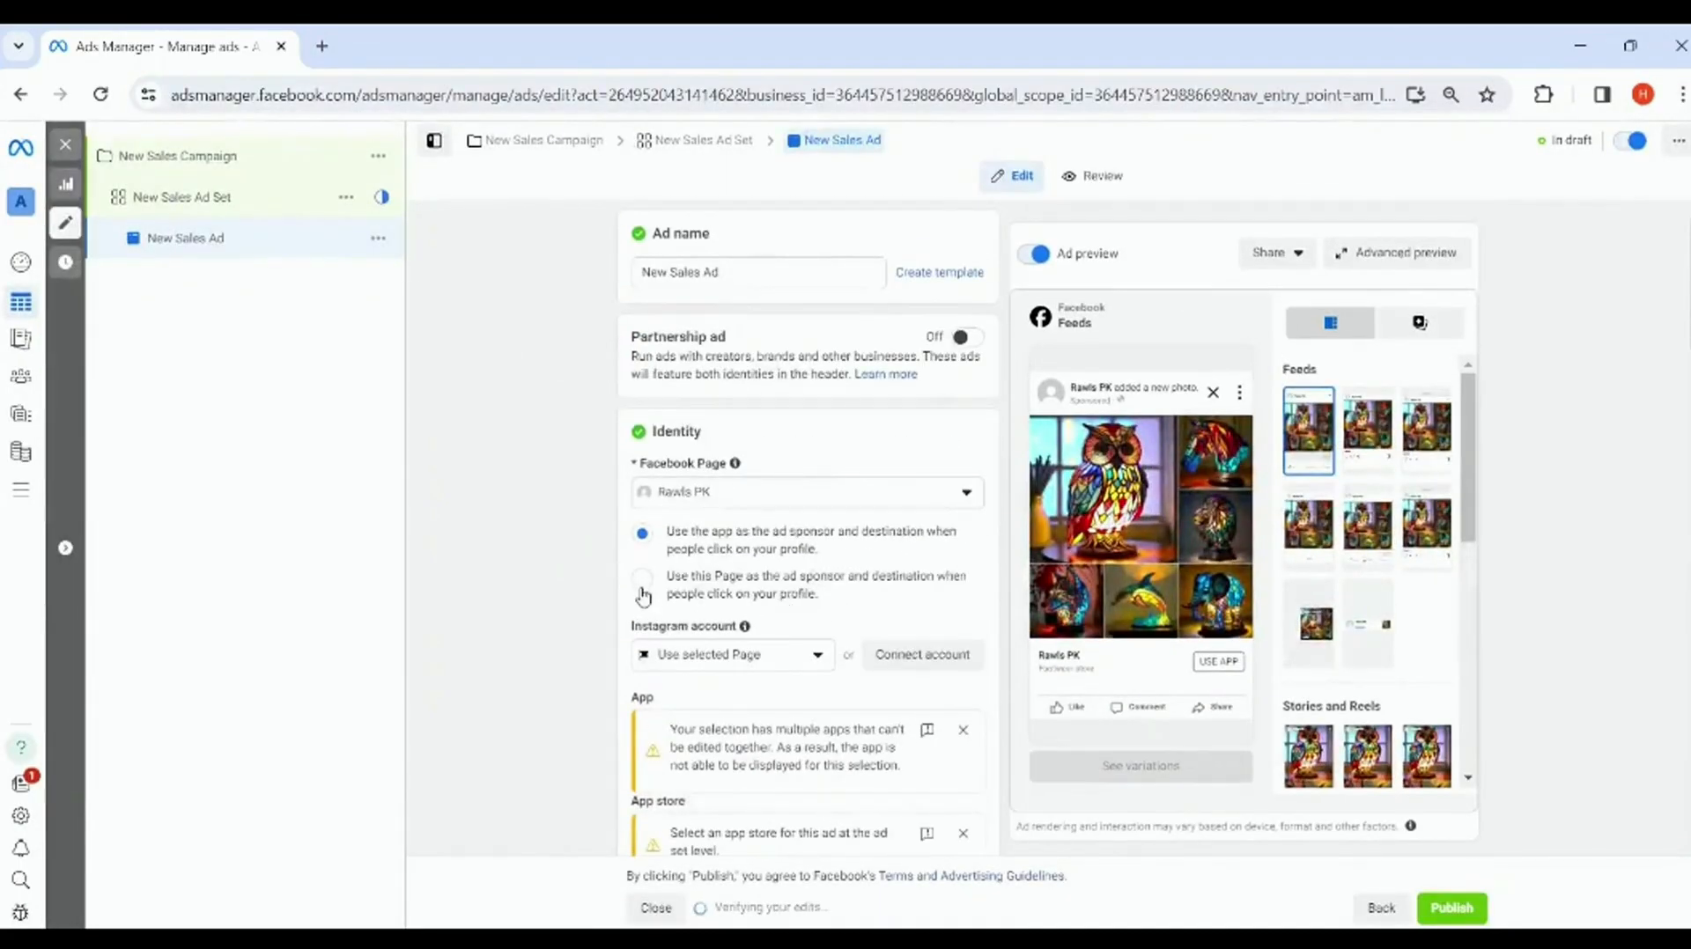
pyautogui.click(698, 582)
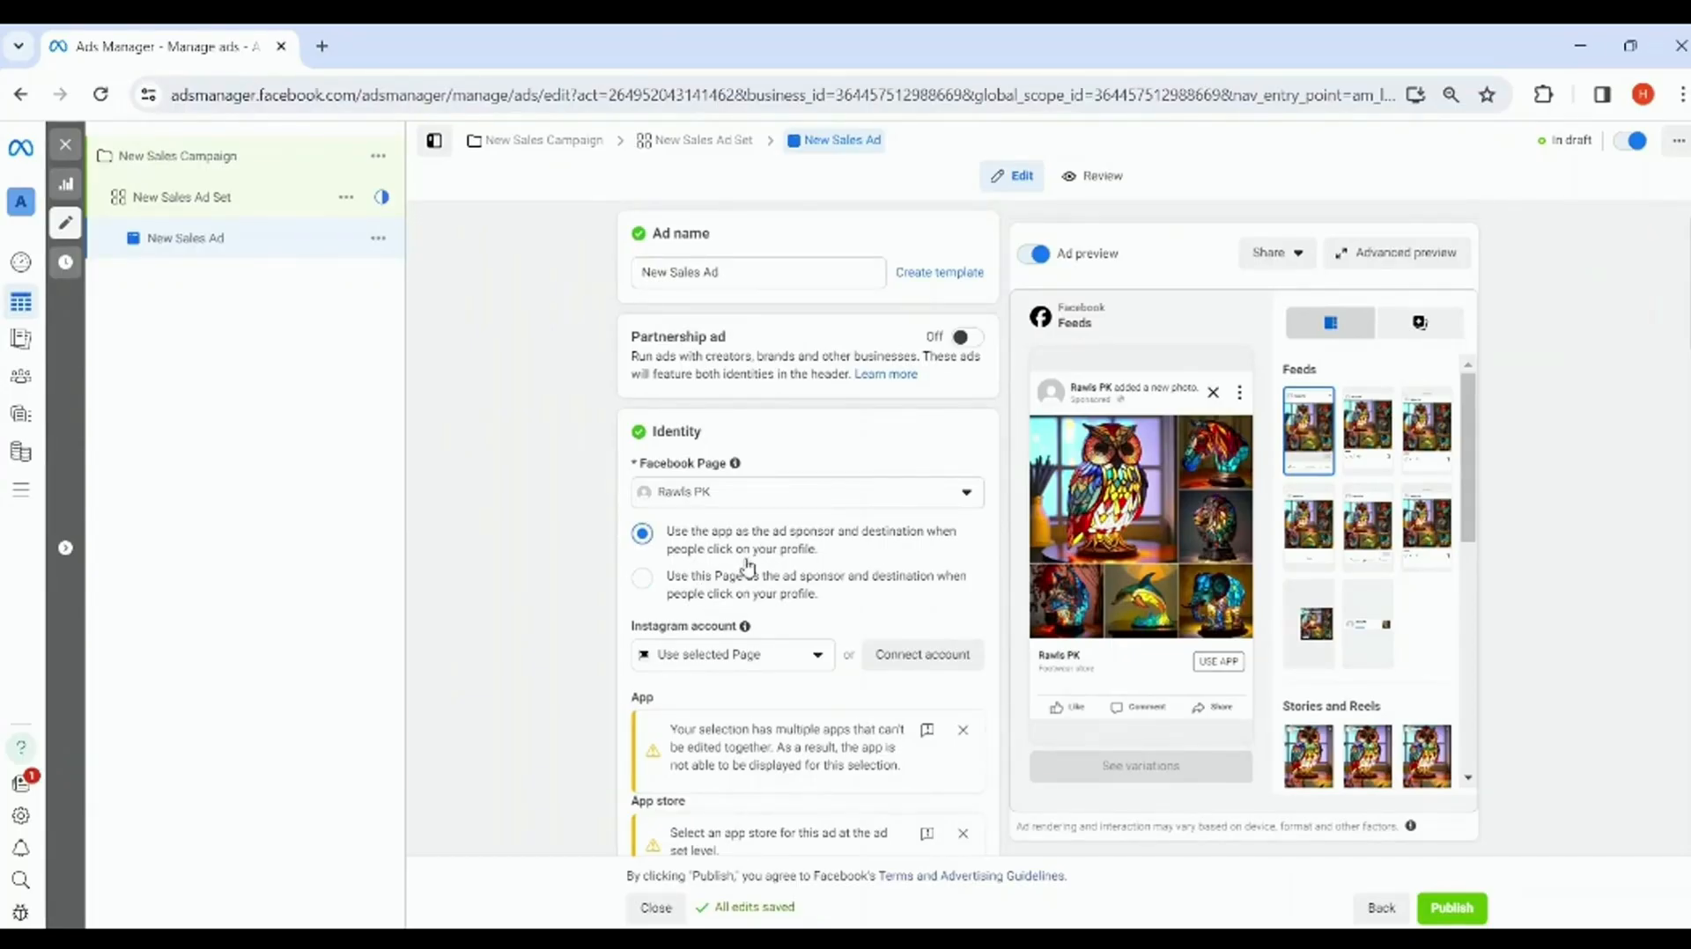
pyautogui.click(648, 583)
pyautogui.click(753, 540)
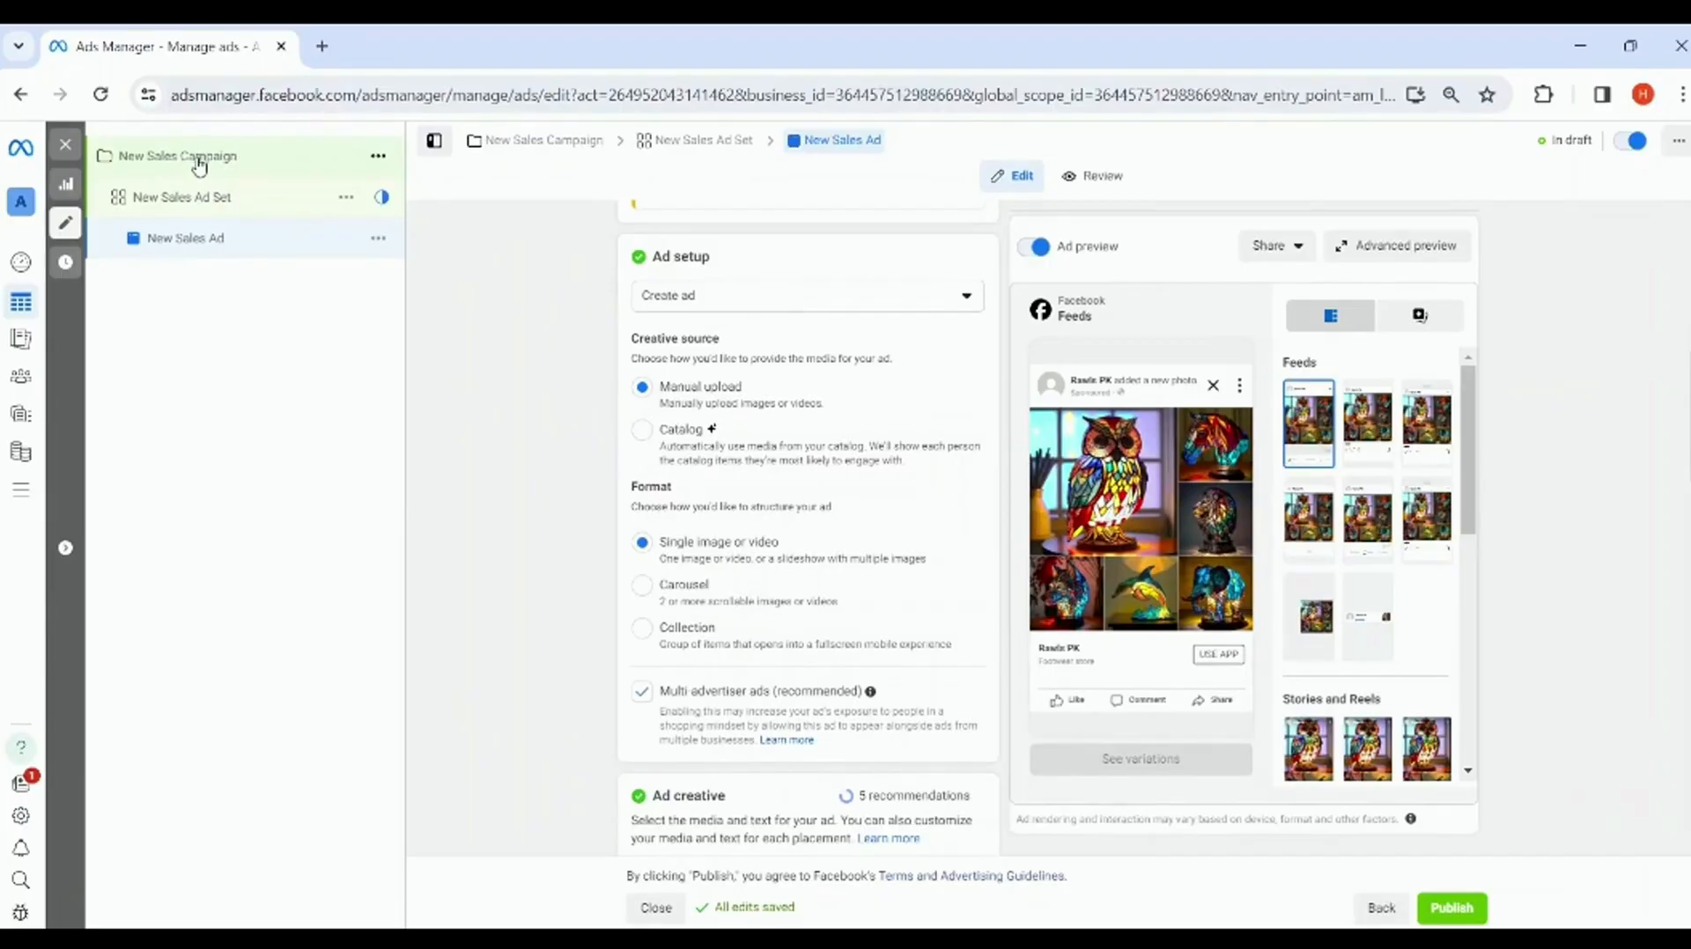
# Change the ad's destination from App to Instant Experience and accept removing the customized assets
pyautogui.scroll(-3, 798, 542)
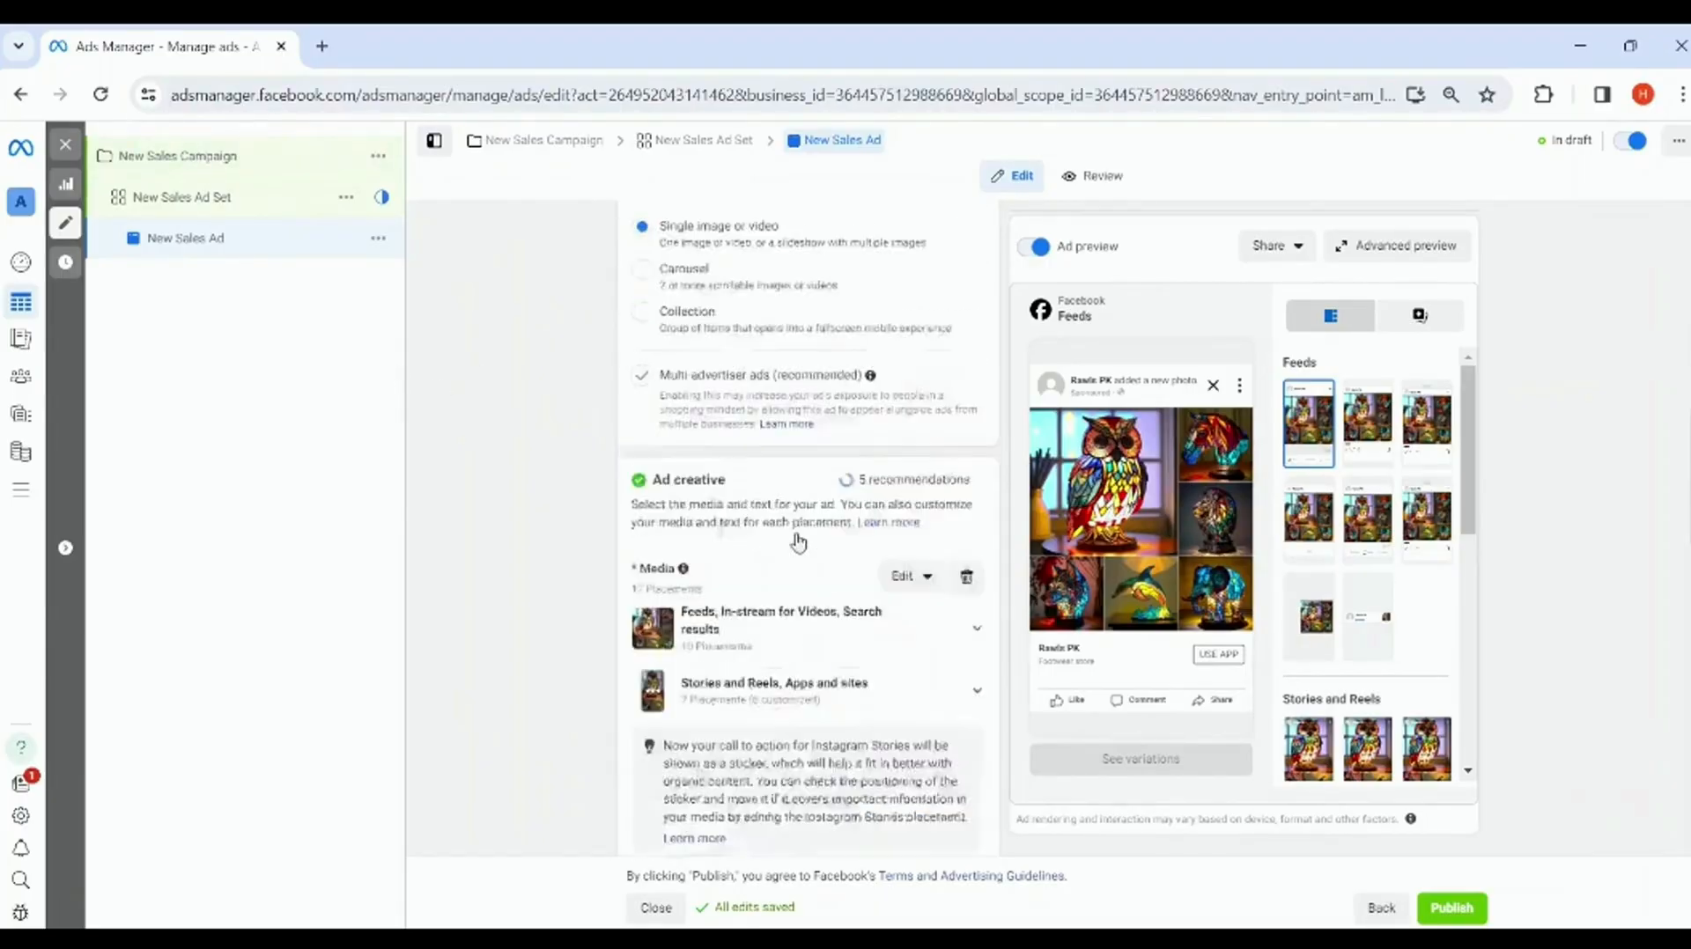
pyautogui.scroll(-5, 798, 542)
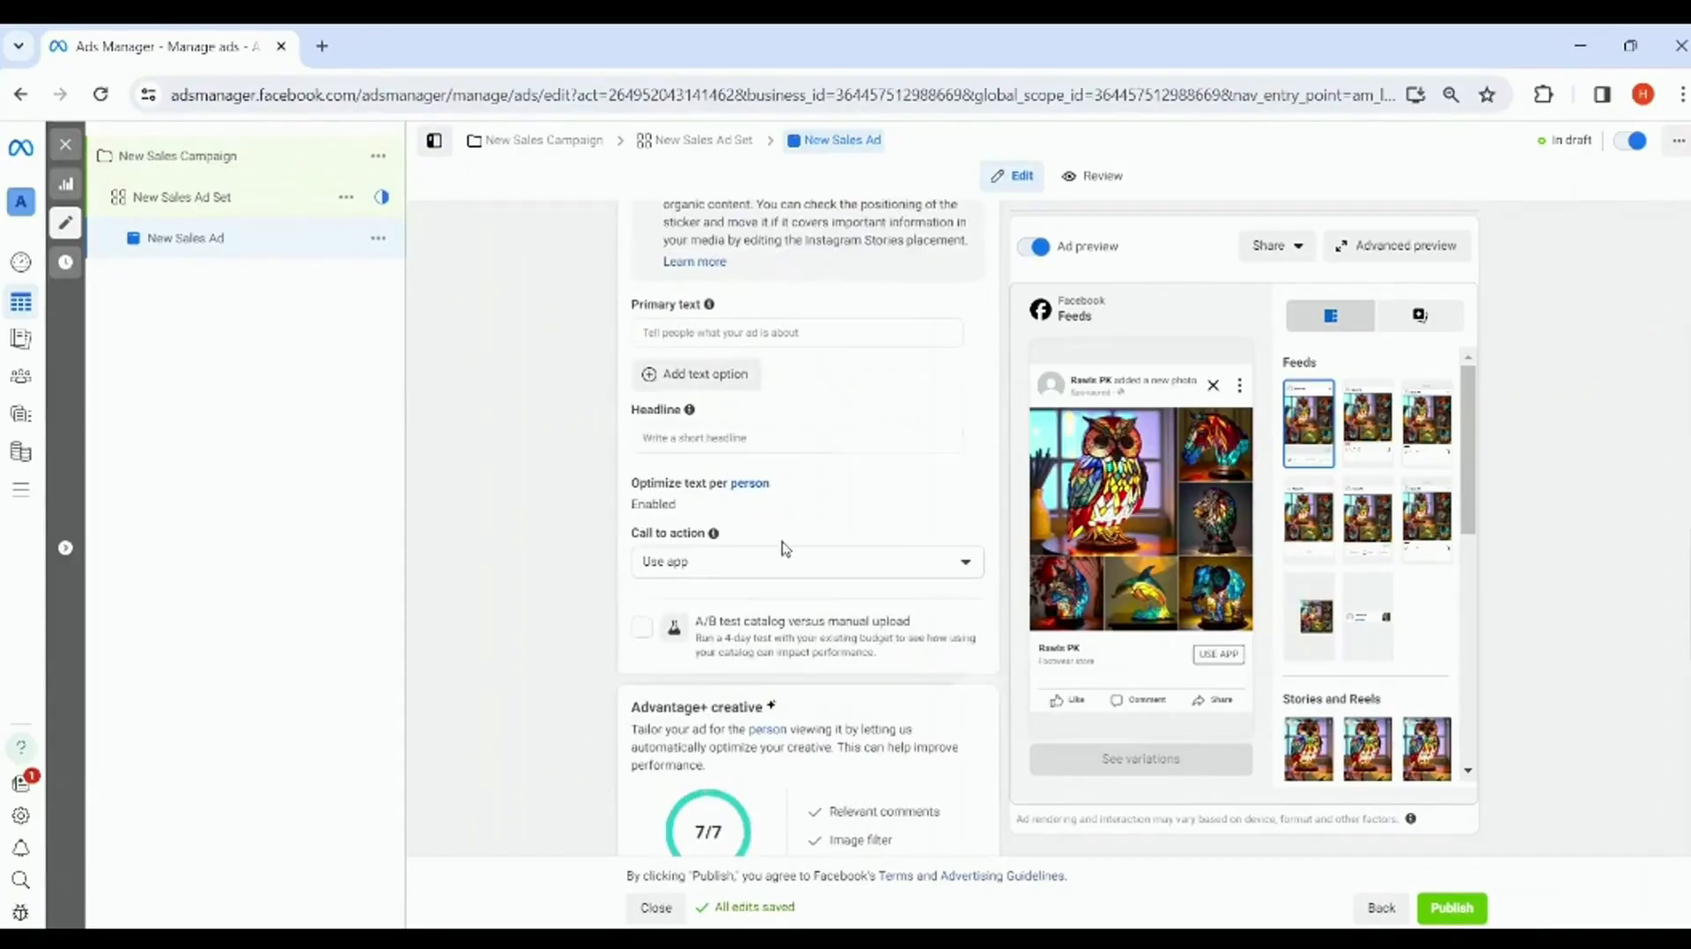
pyautogui.scroll(-3, 784, 548)
pyautogui.scroll(3, 656, 546)
pyautogui.scroll(-2, 704, 577)
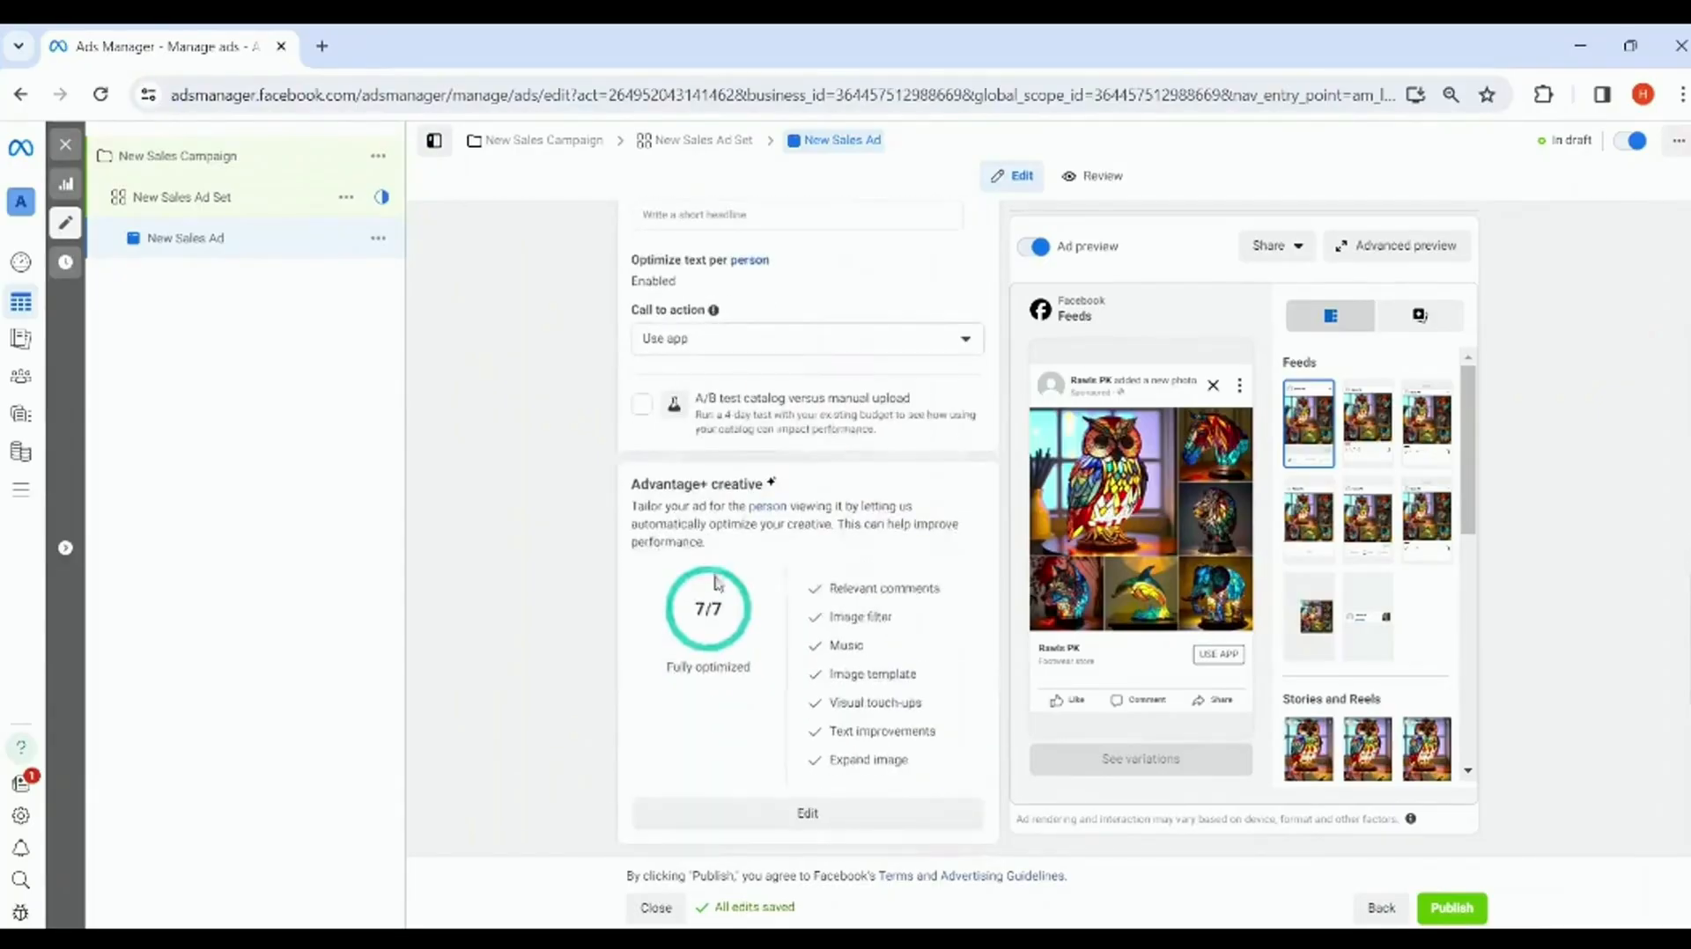
pyautogui.scroll(-5, 716, 581)
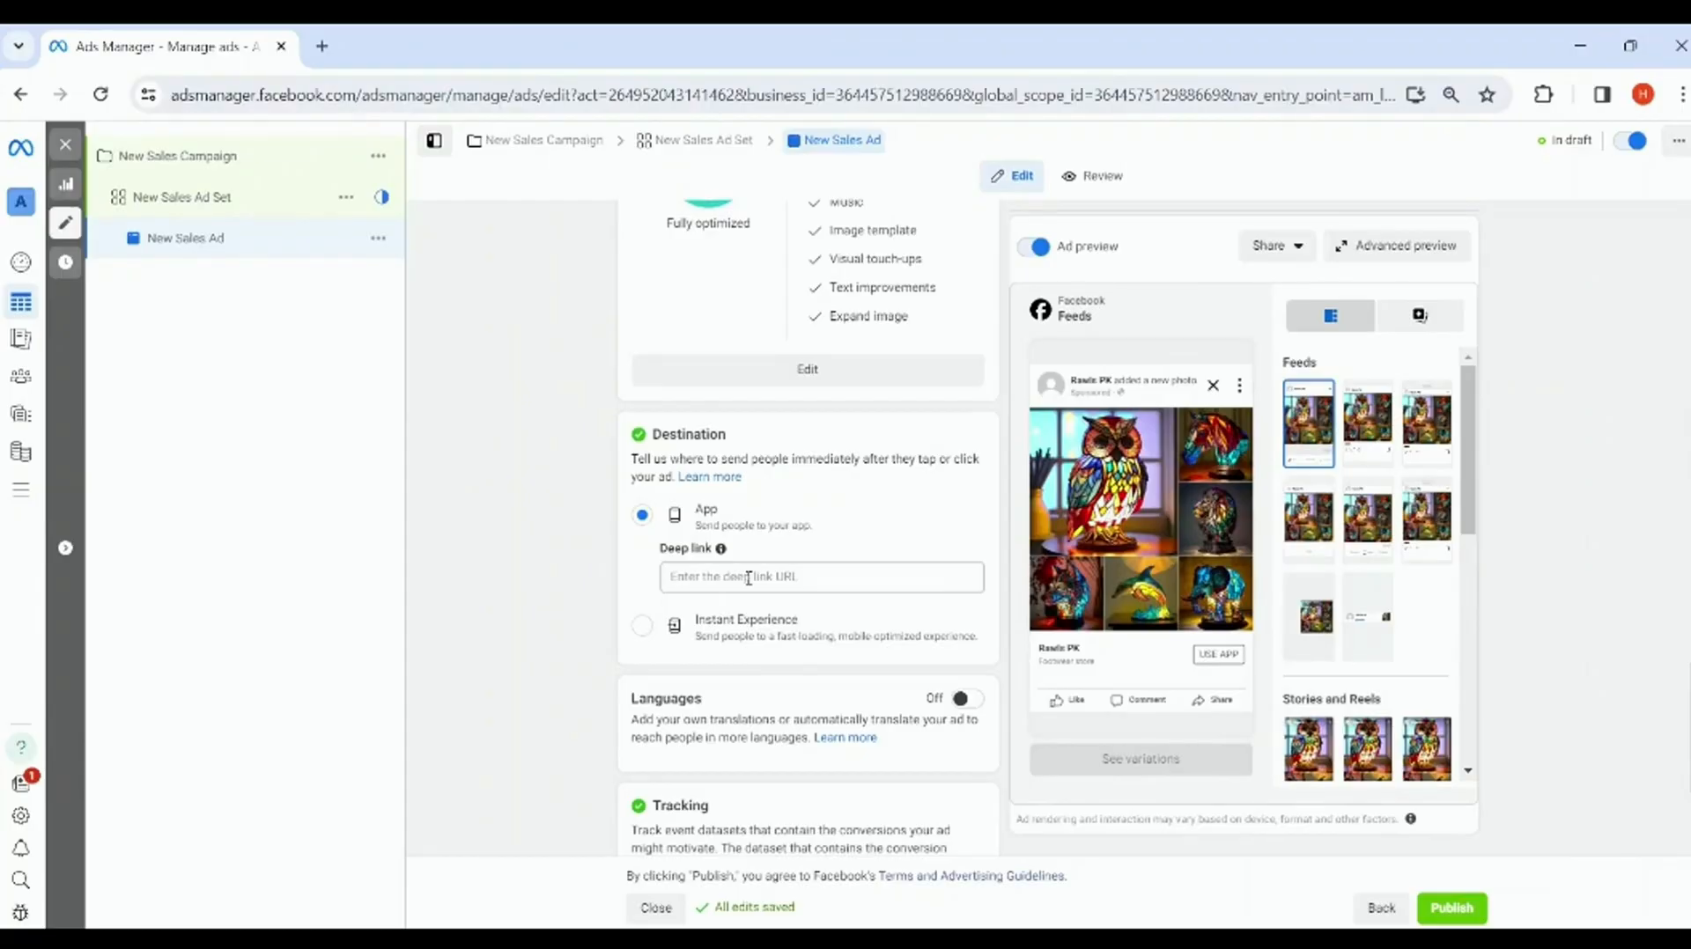
pyautogui.click(642, 626)
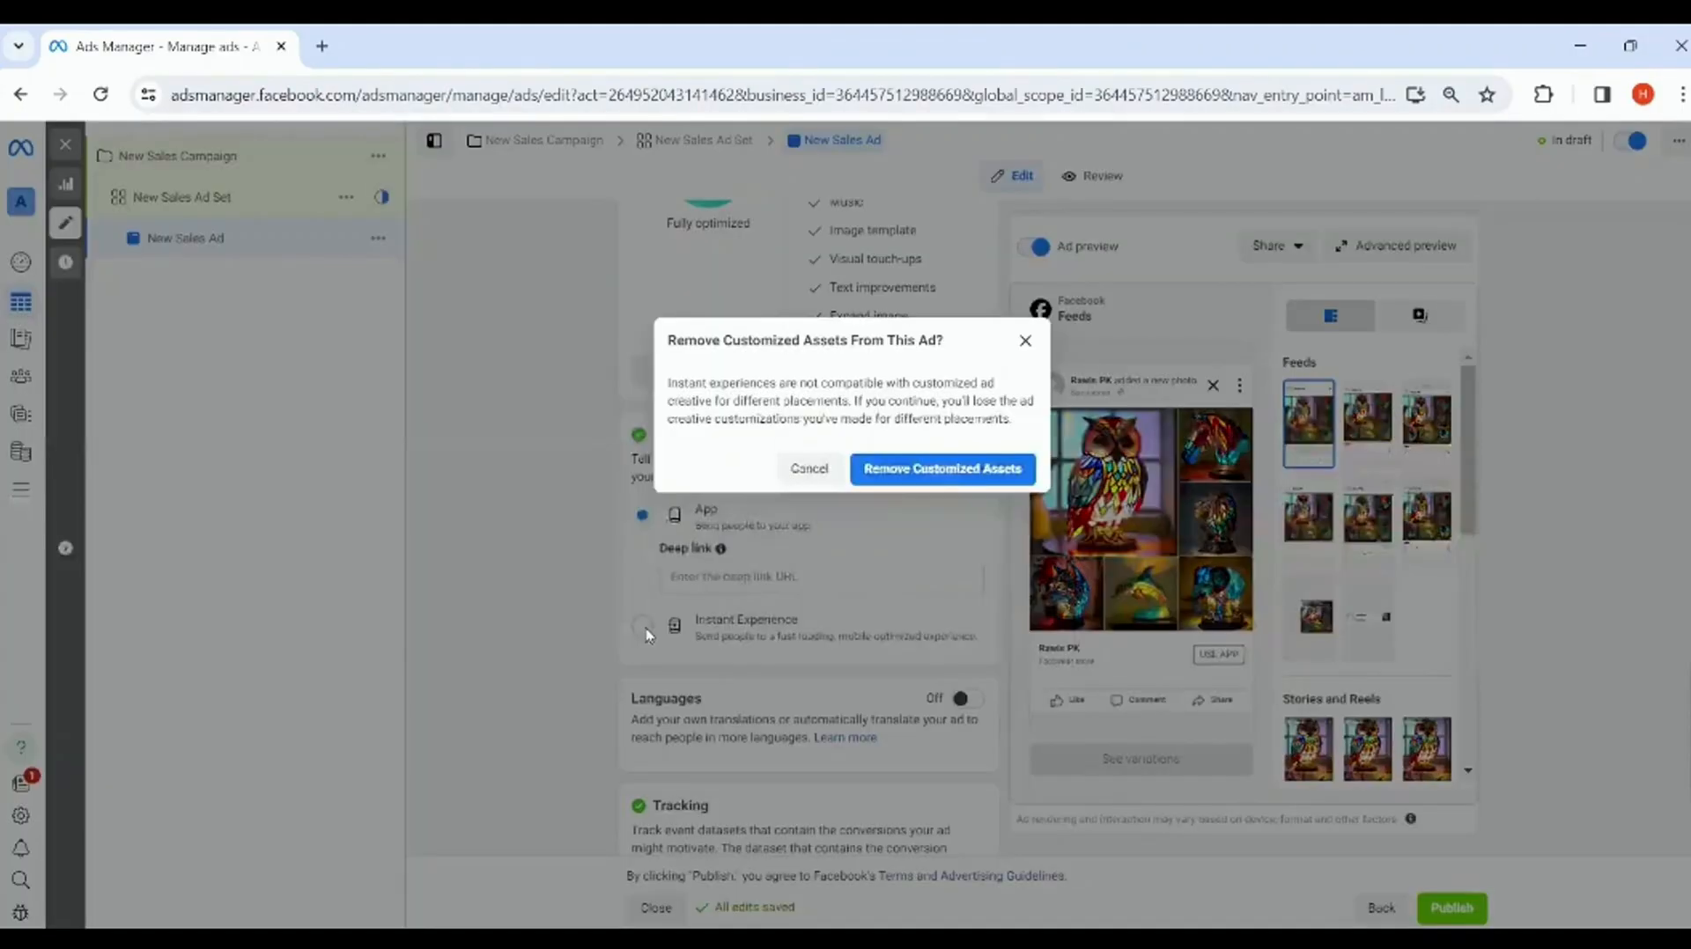
pyautogui.click(894, 470)
pyautogui.scroll(-2, 818, 546)
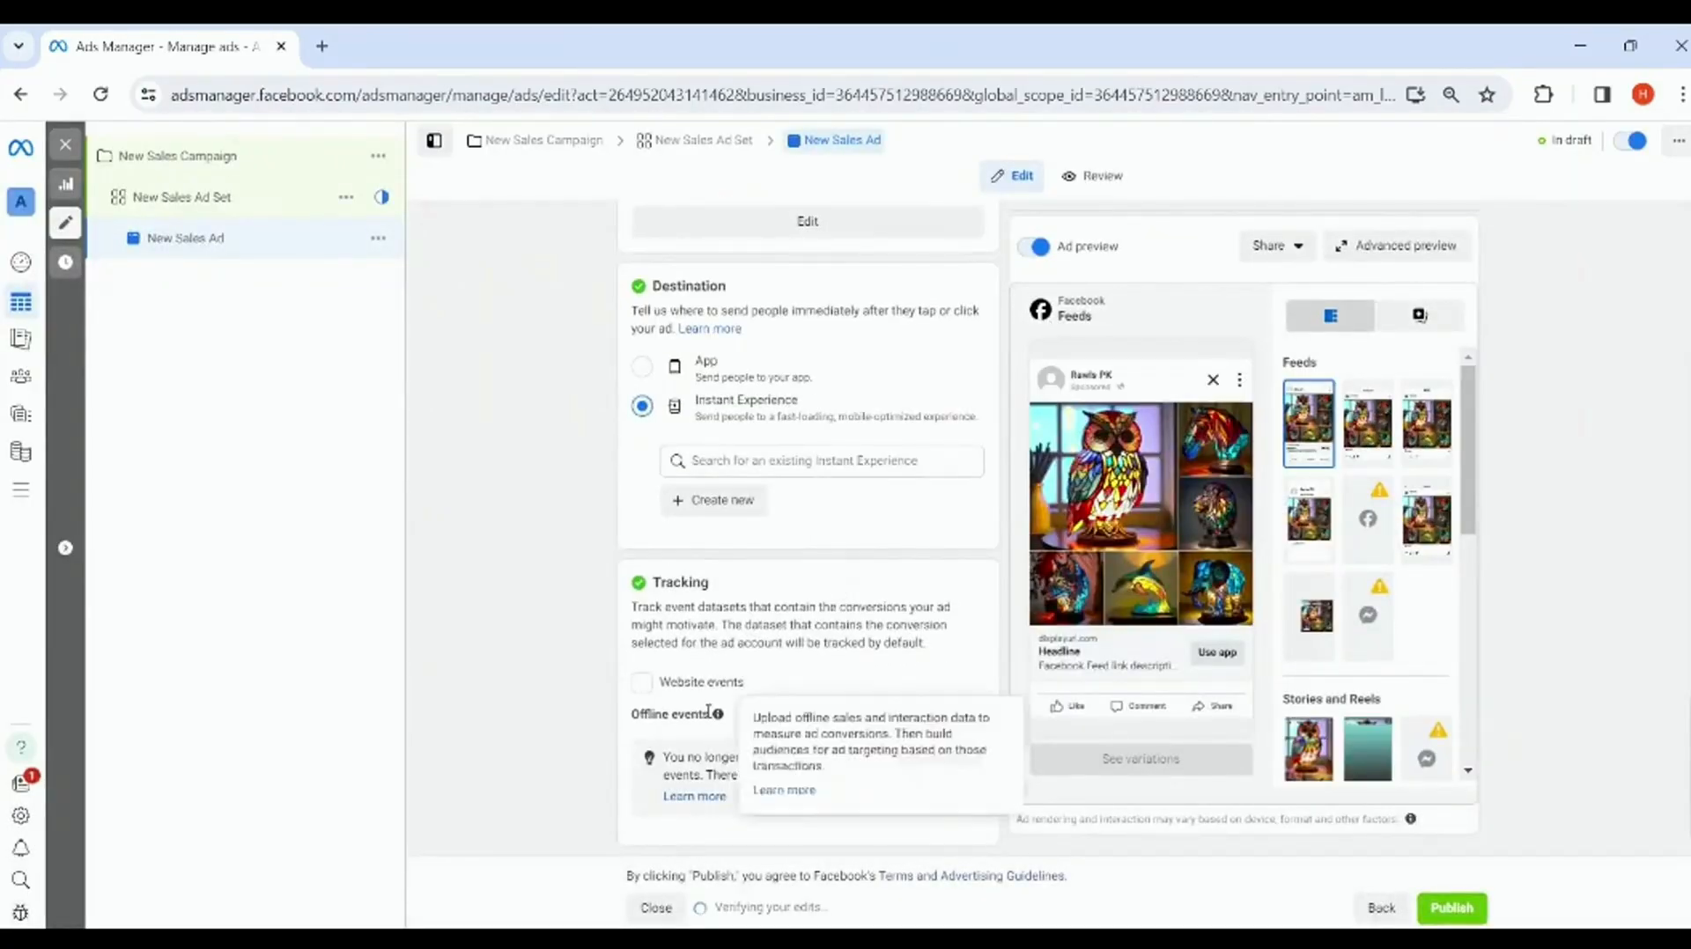
# Return to the ad set and change its conversion location to Website and app
pyautogui.scroll(10, 872, 665)
pyautogui.scroll(5, 854, 649)
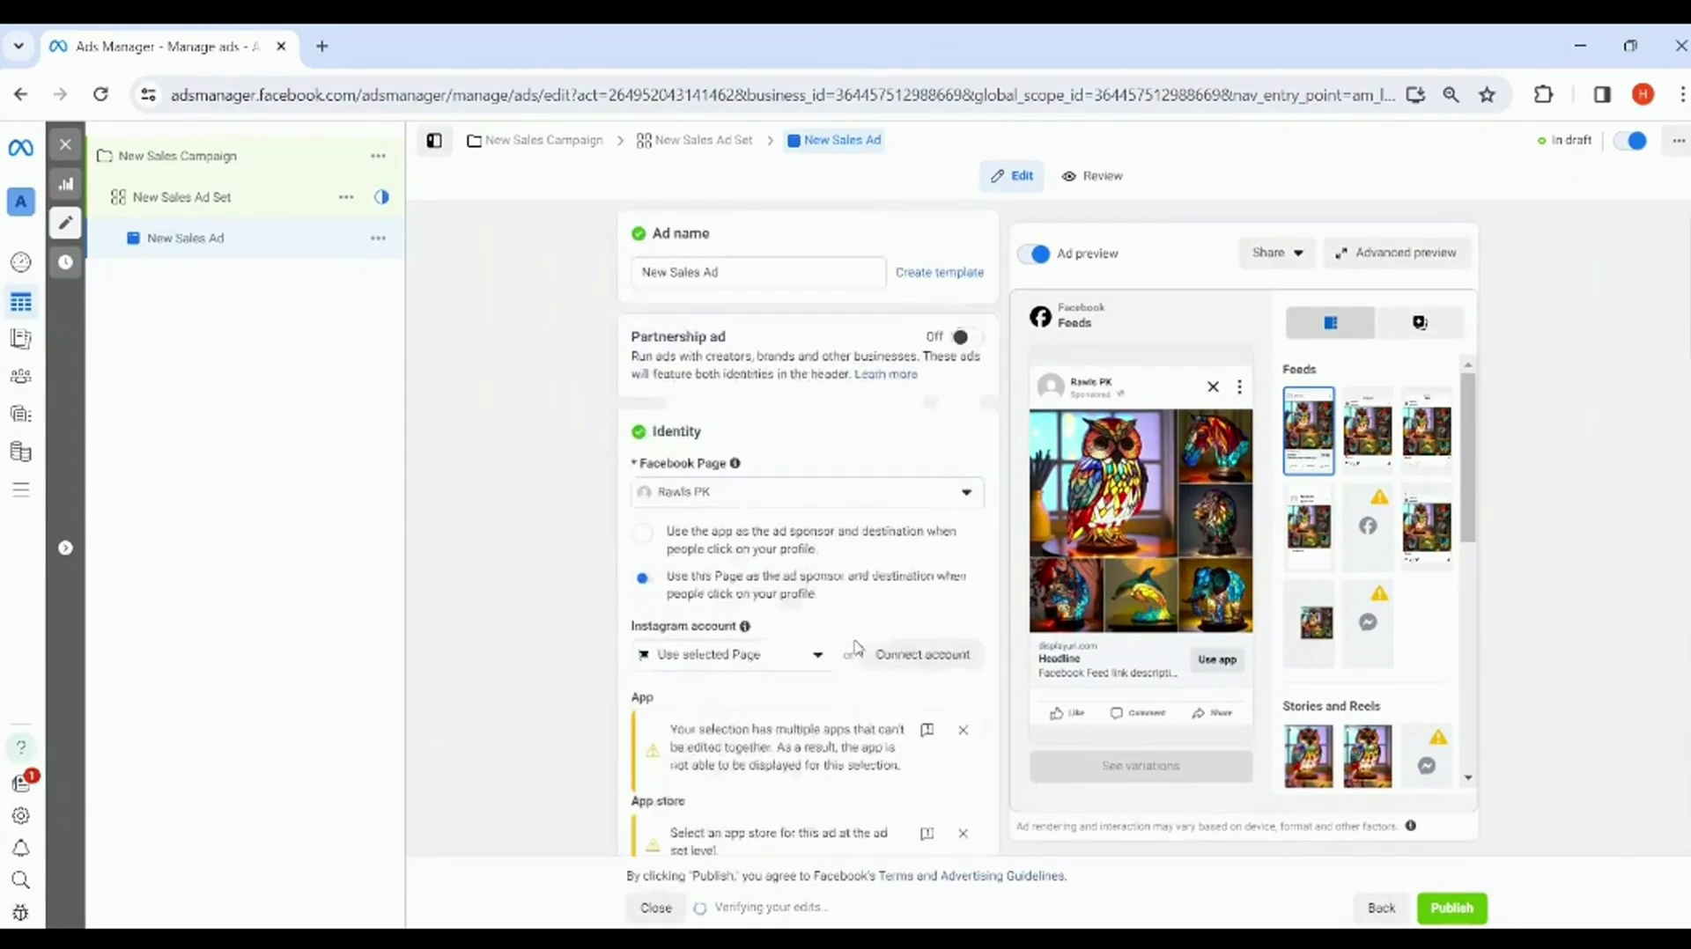
pyautogui.click(183, 194)
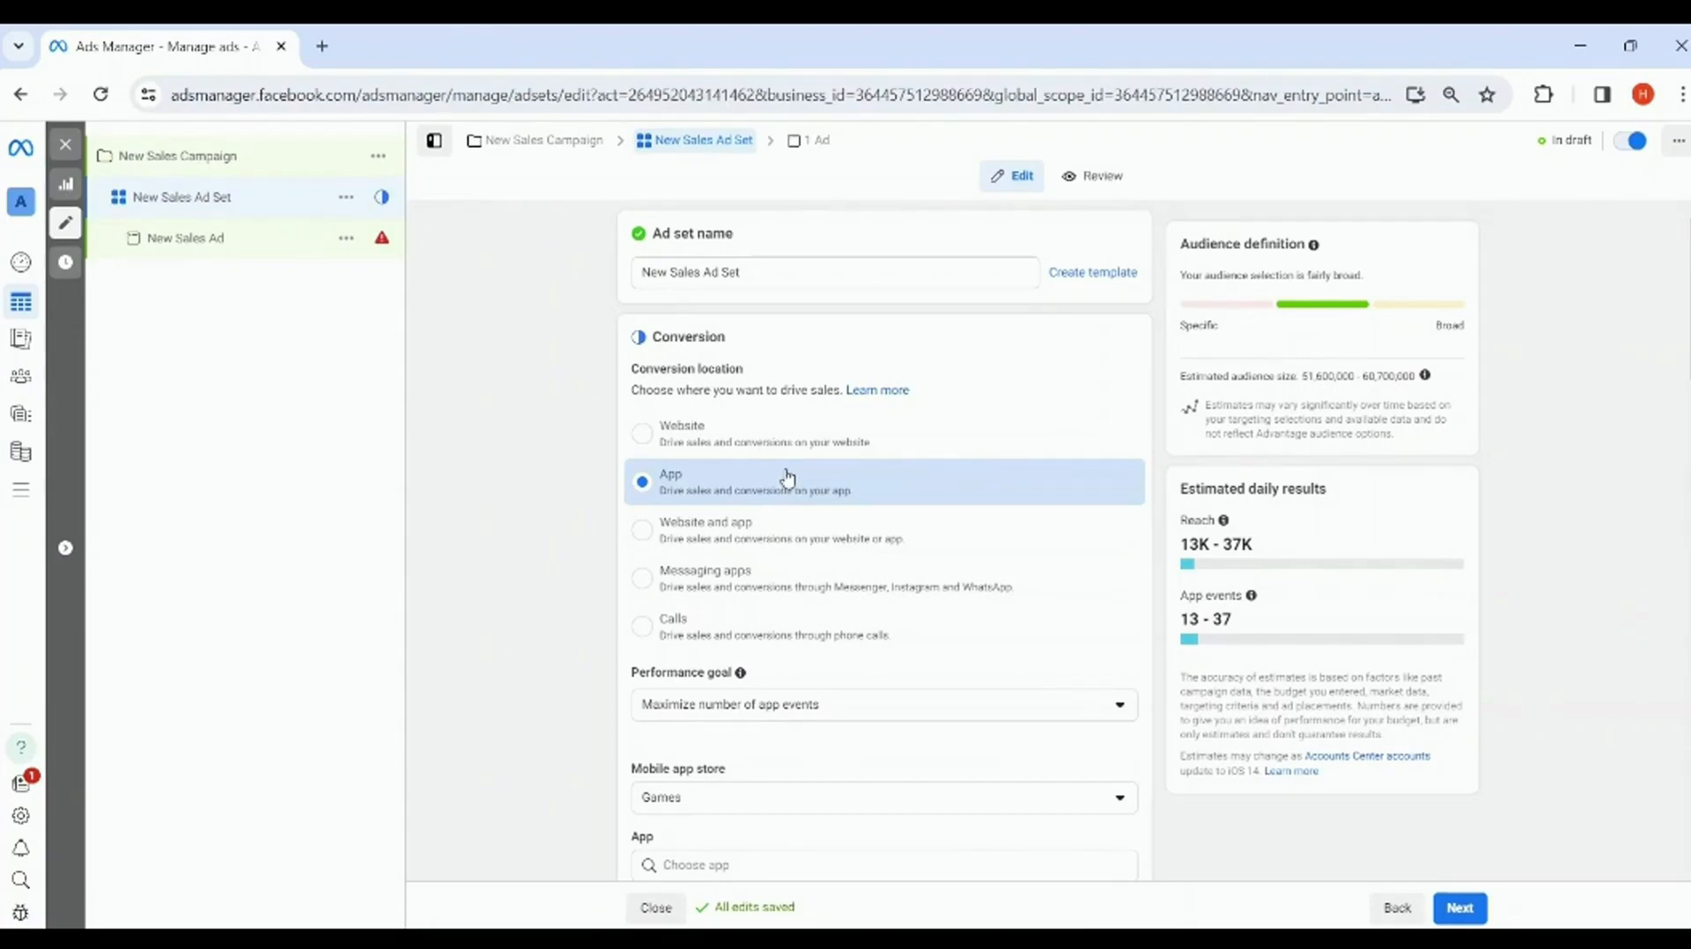
pyautogui.click(722, 552)
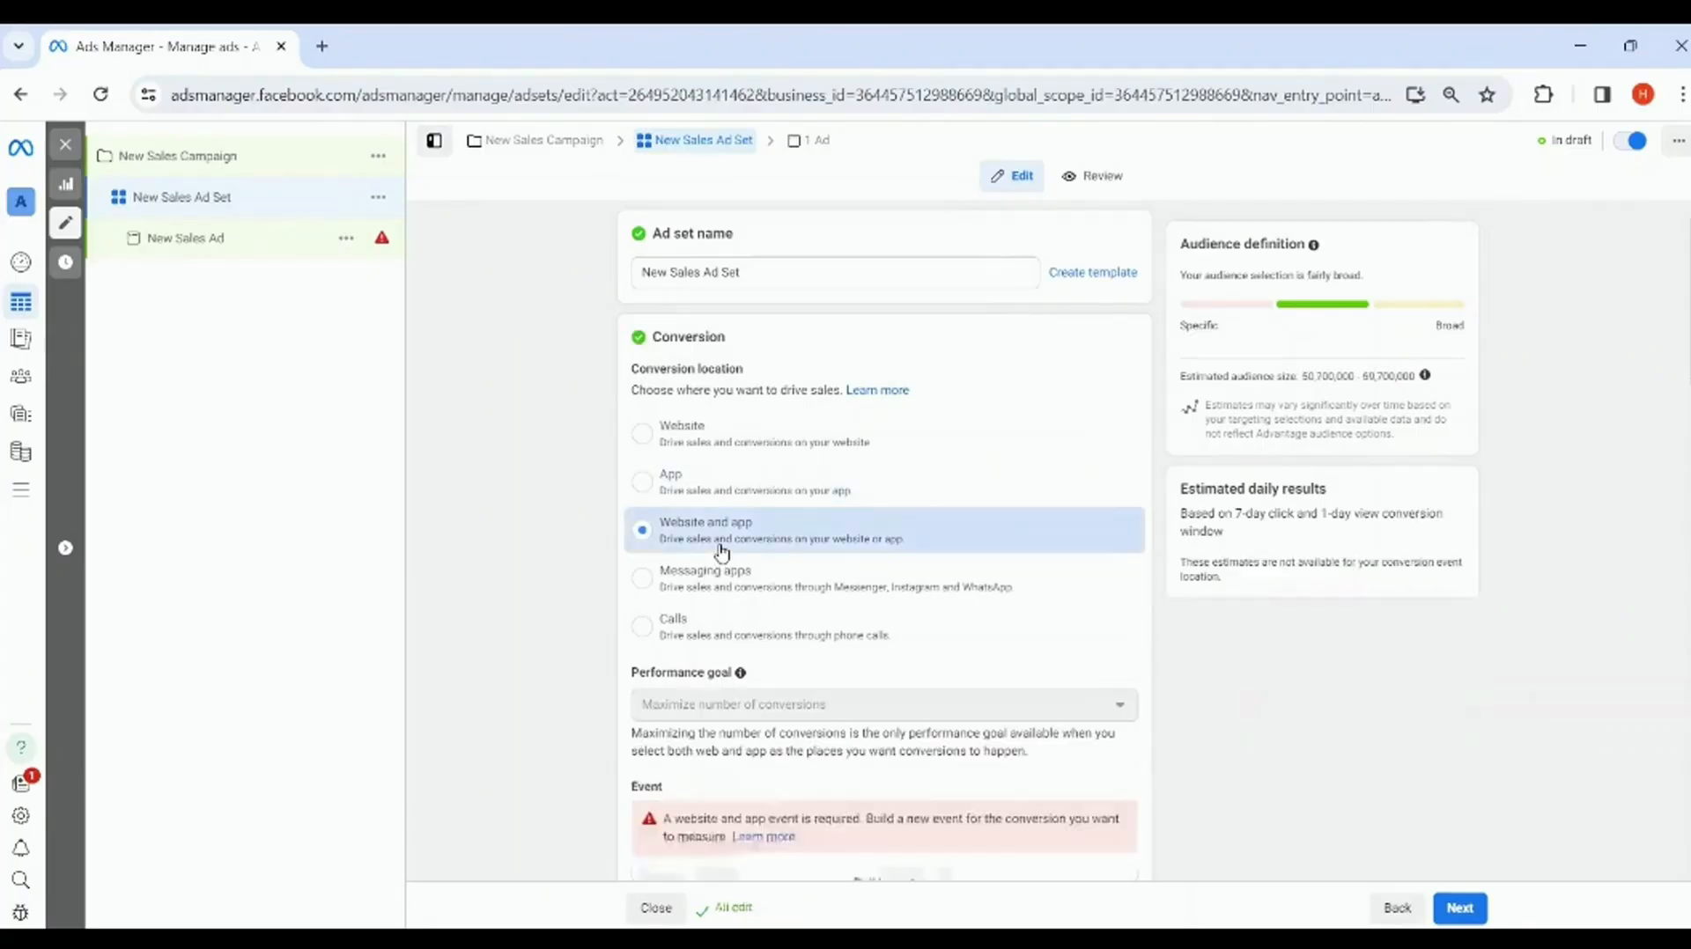
pyautogui.scroll(-3, 772, 505)
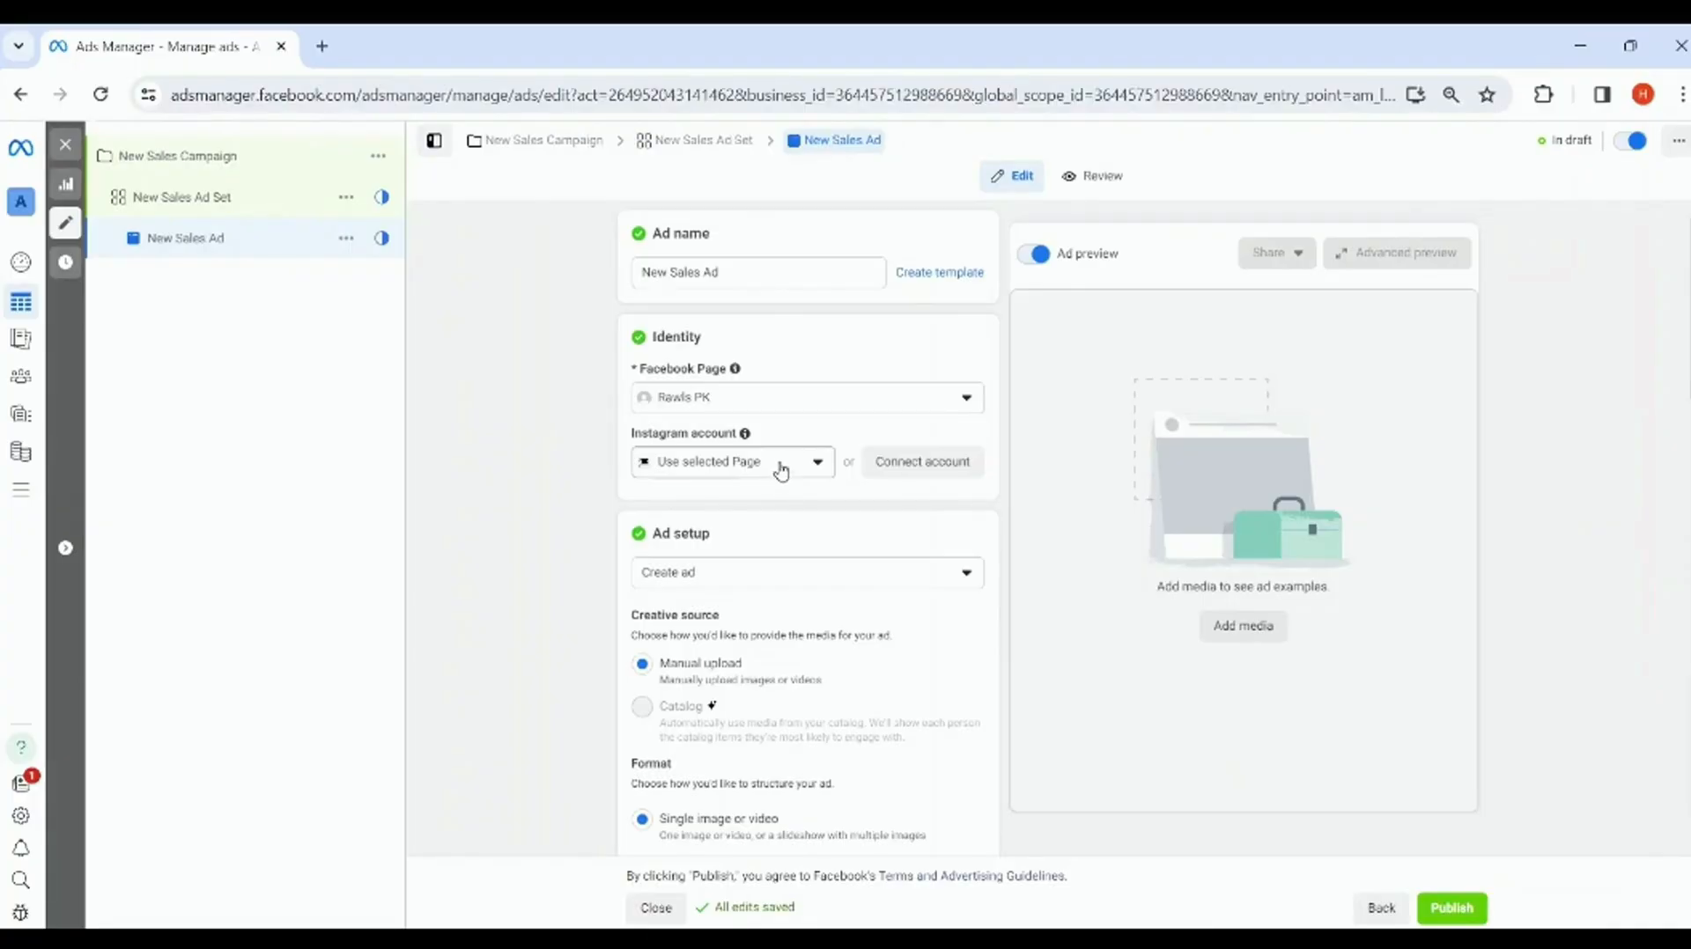
# Examine the ad's creative, destination, website URL and tracking settings for the Website and app conversion location
pyautogui.scroll(-5, 782, 474)
pyautogui.scroll(-5, 793, 555)
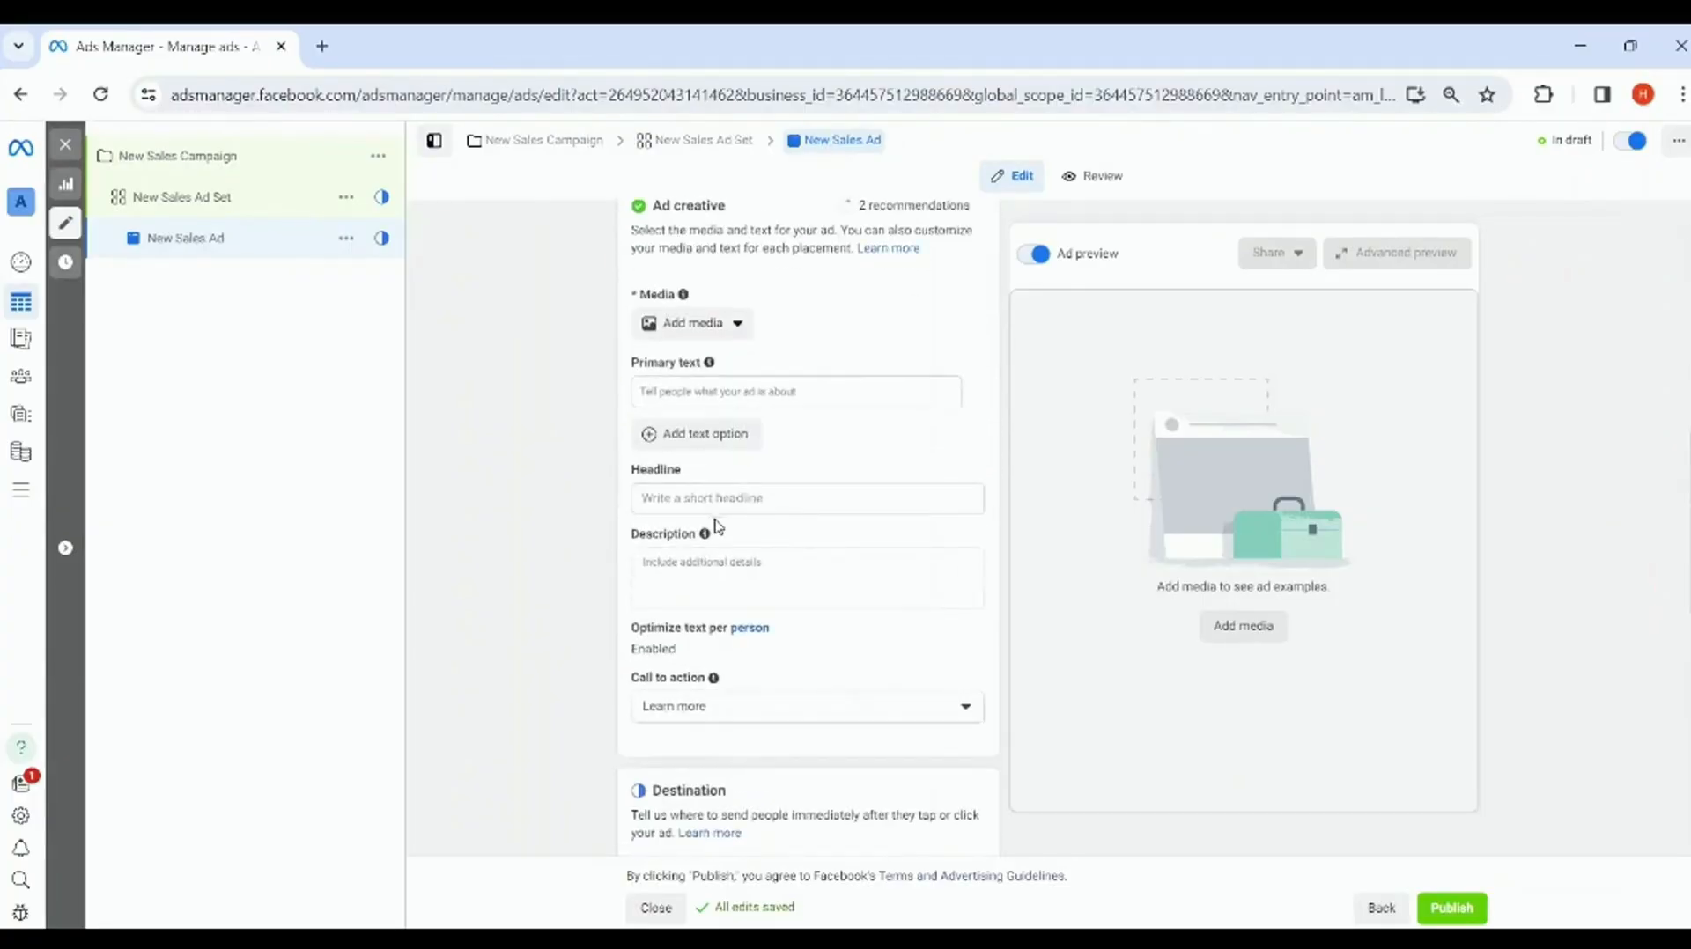
pyautogui.scroll(-6, 793, 451)
pyautogui.scroll(-1, 859, 425)
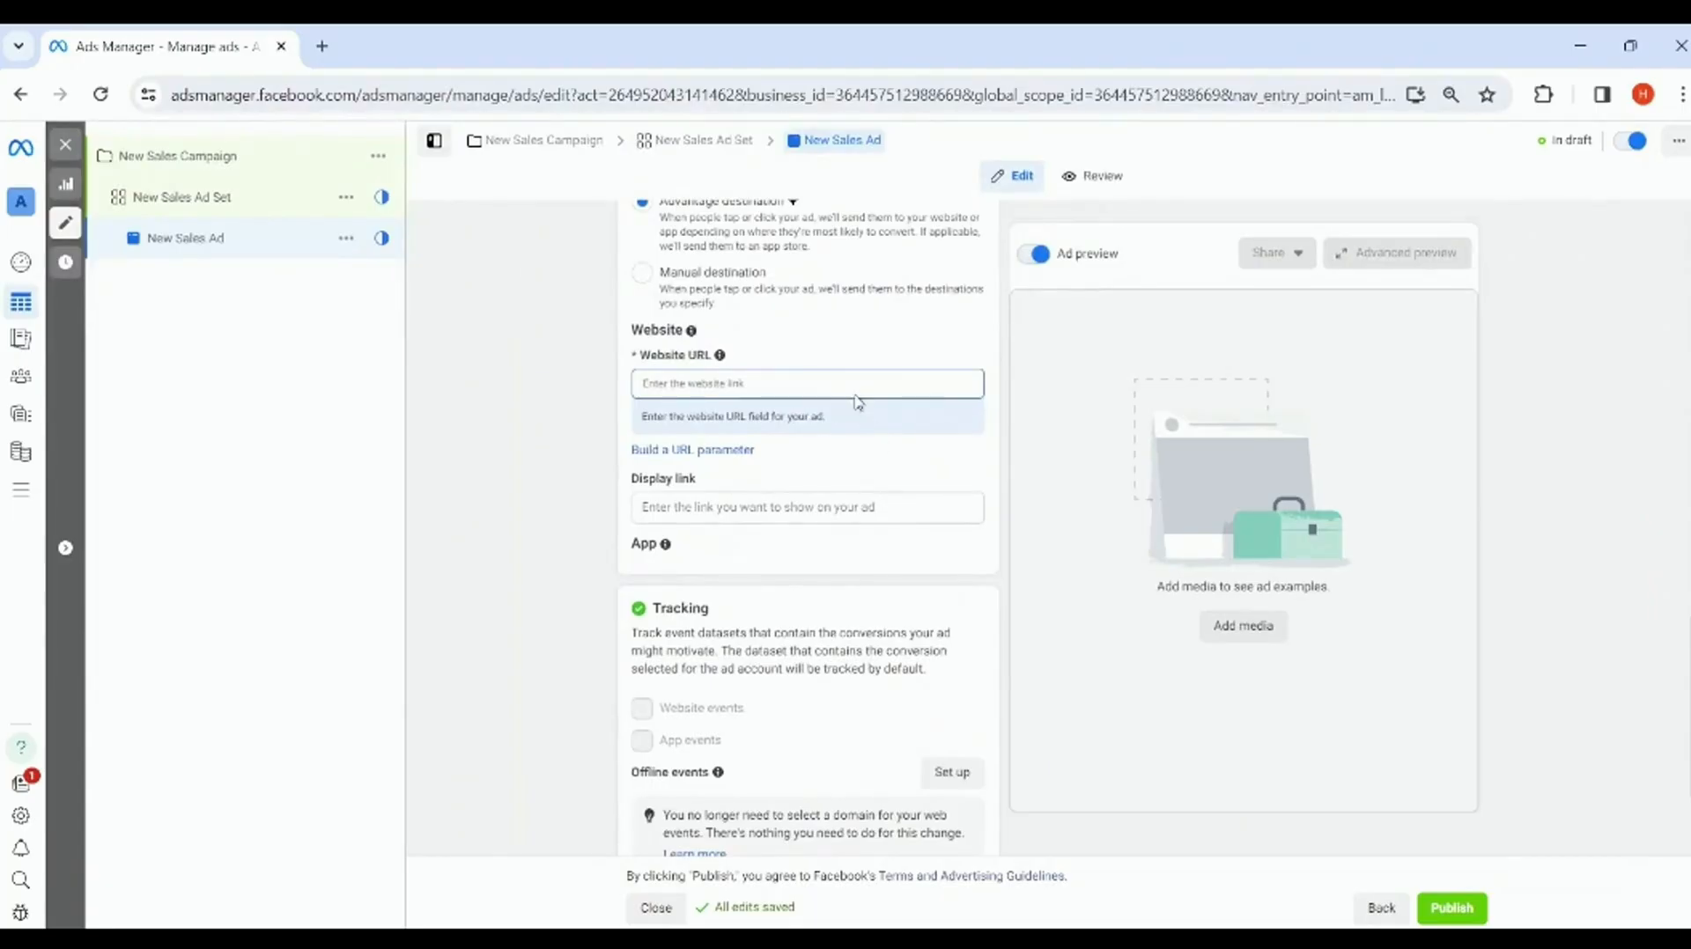
pyautogui.scroll(2, 859, 402)
pyautogui.scroll(-3, 740, 462)
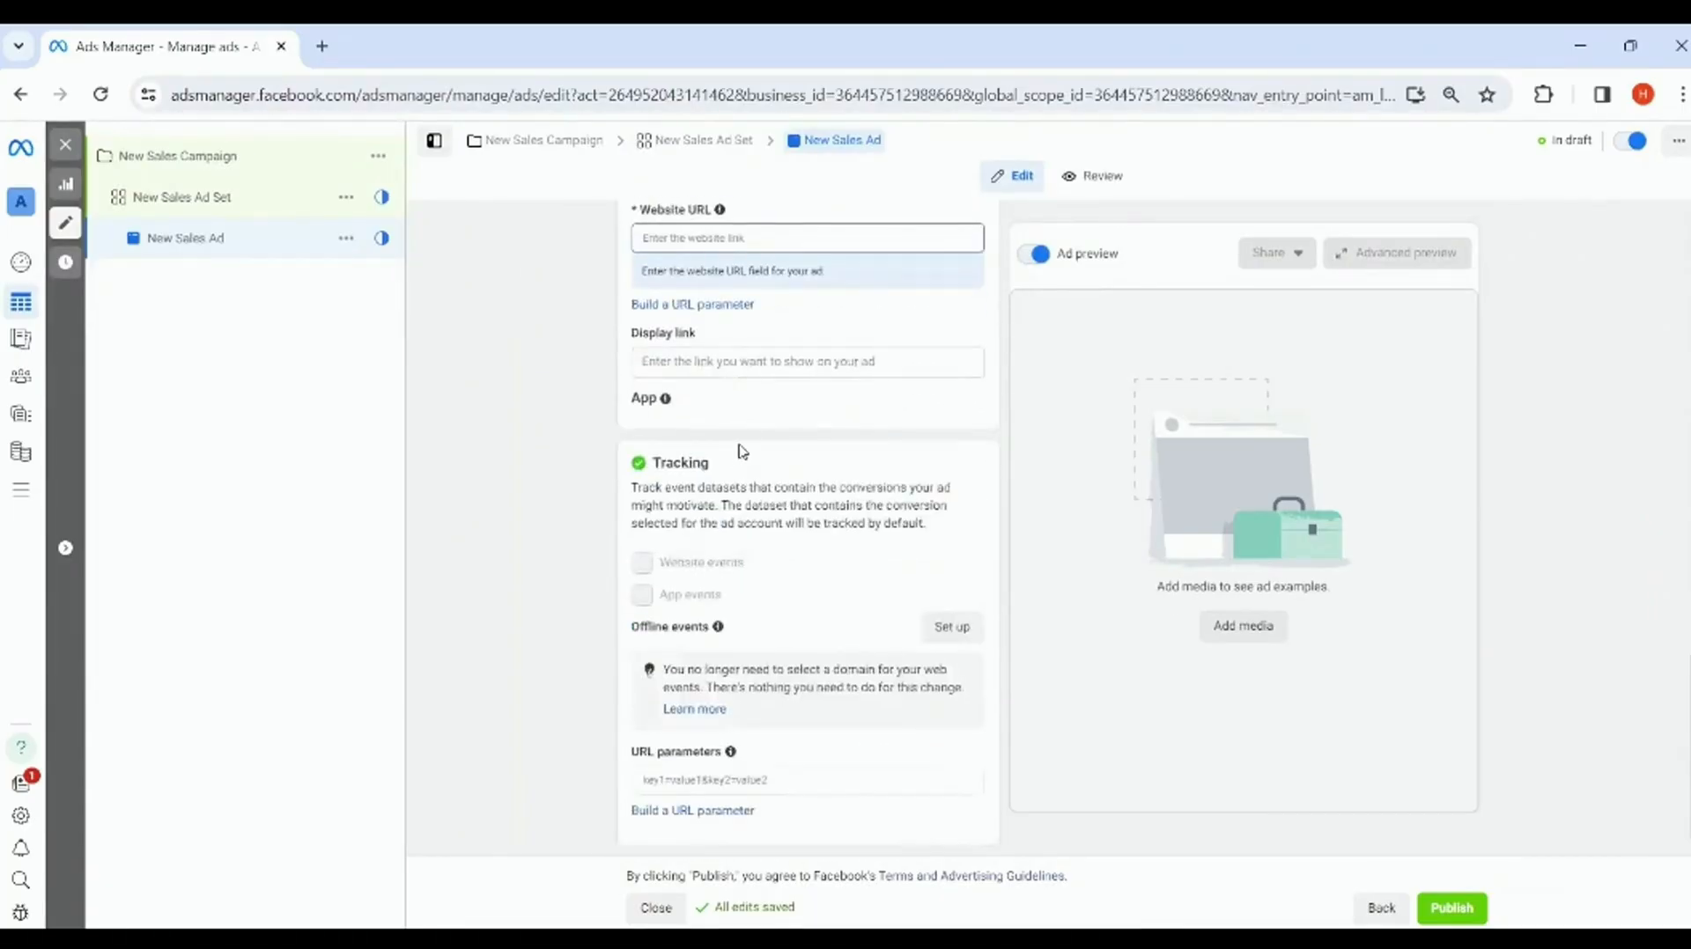
pyautogui.scroll(5, 744, 466)
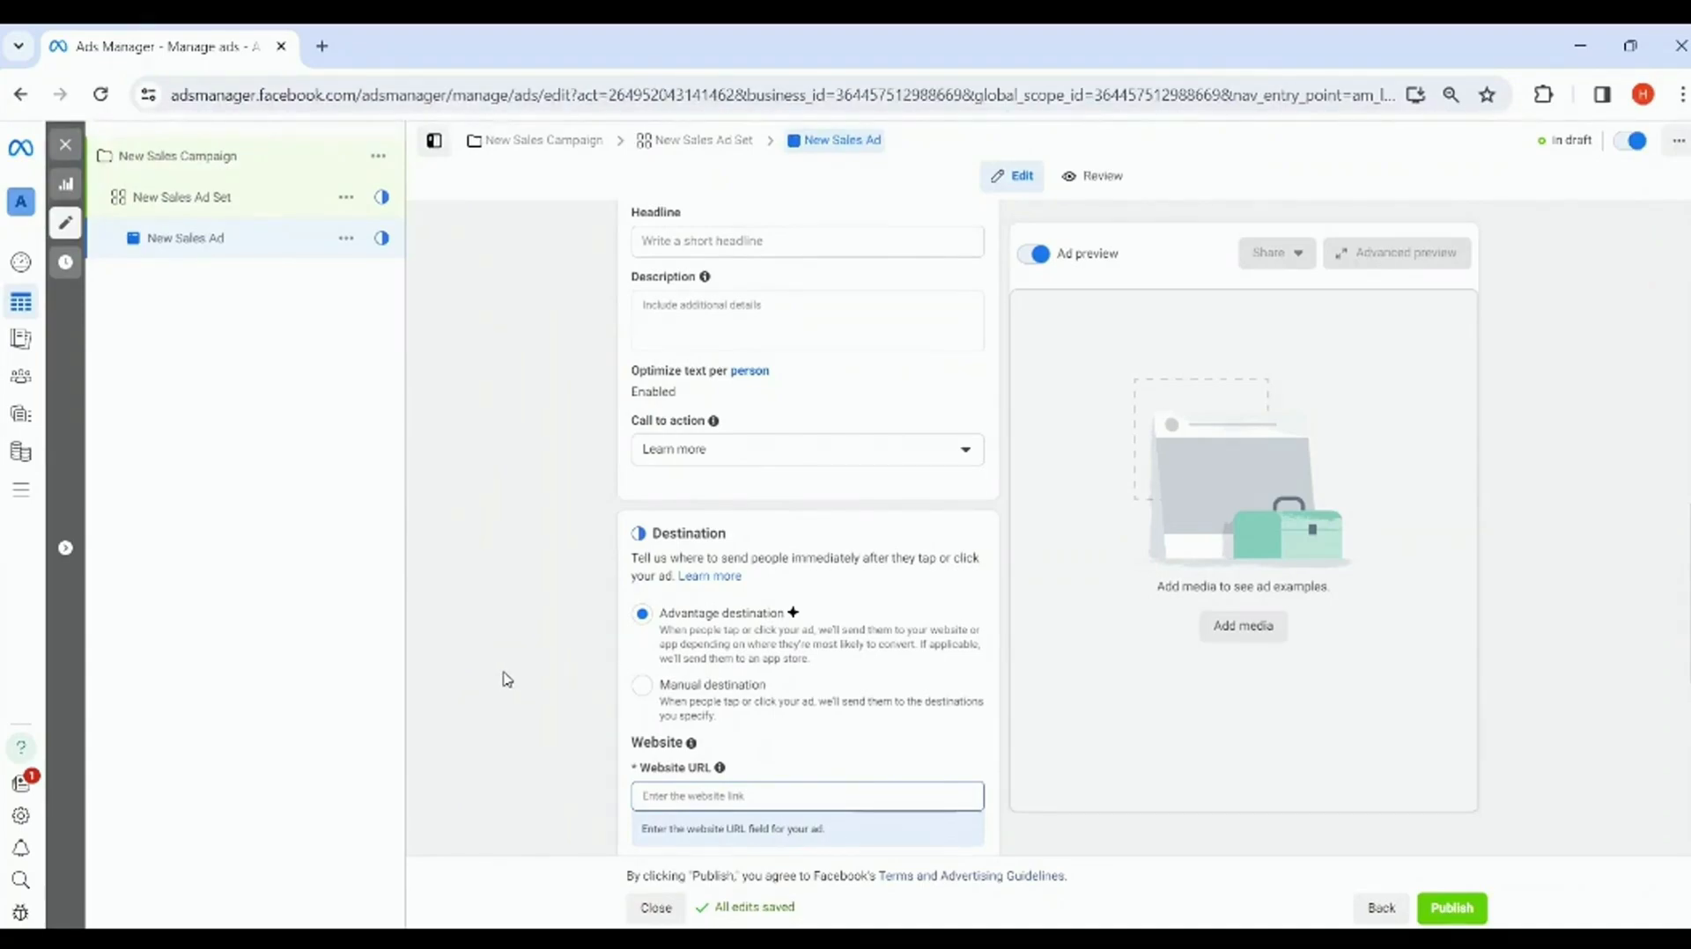
pyautogui.scroll(-3, 513, 679)
pyautogui.scroll(10, 815, 608)
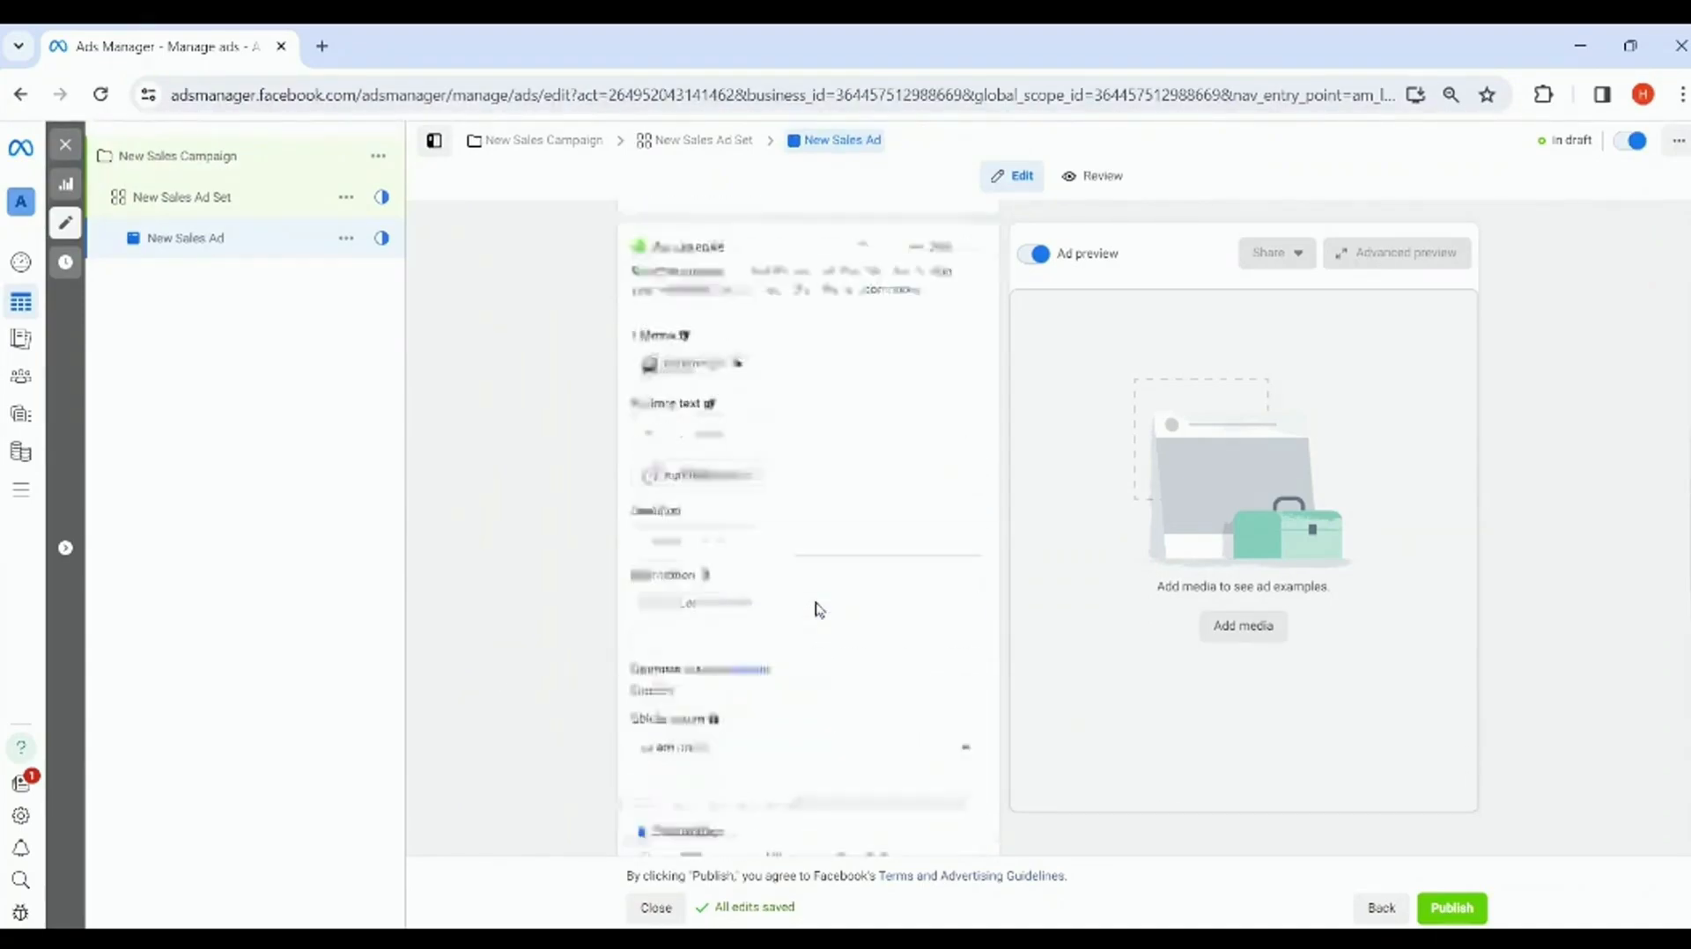
# Leave the ad set, return to the campaigns list and start creating another campaign
pyautogui.click(217, 197)
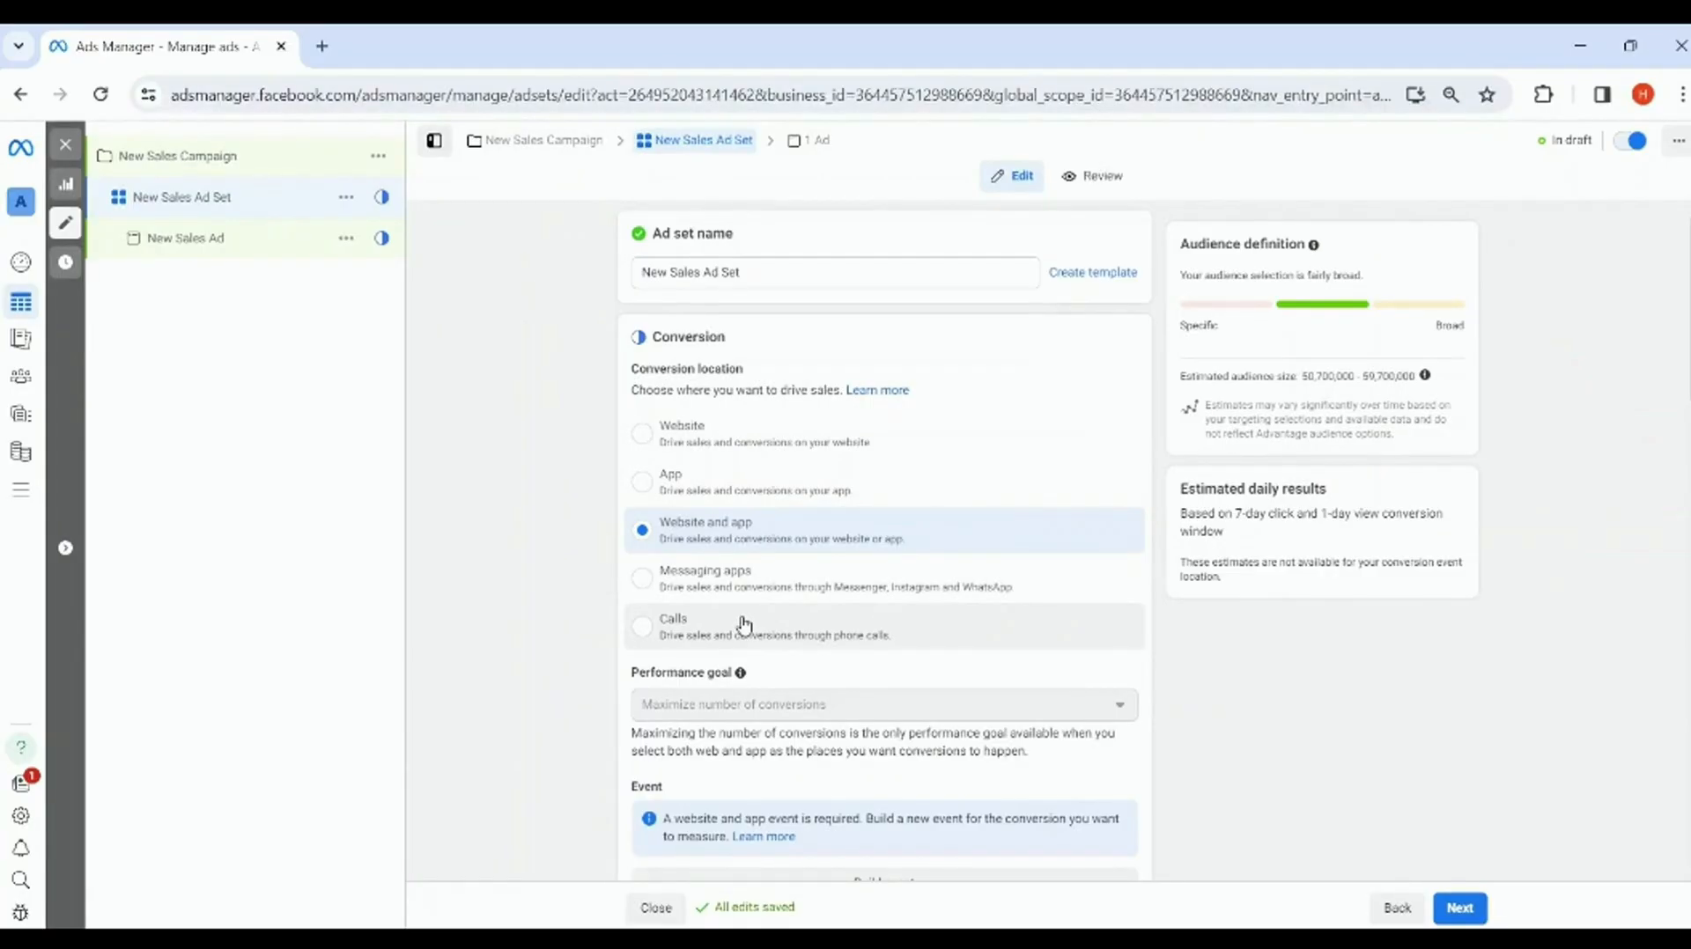
pyautogui.click(132, 158)
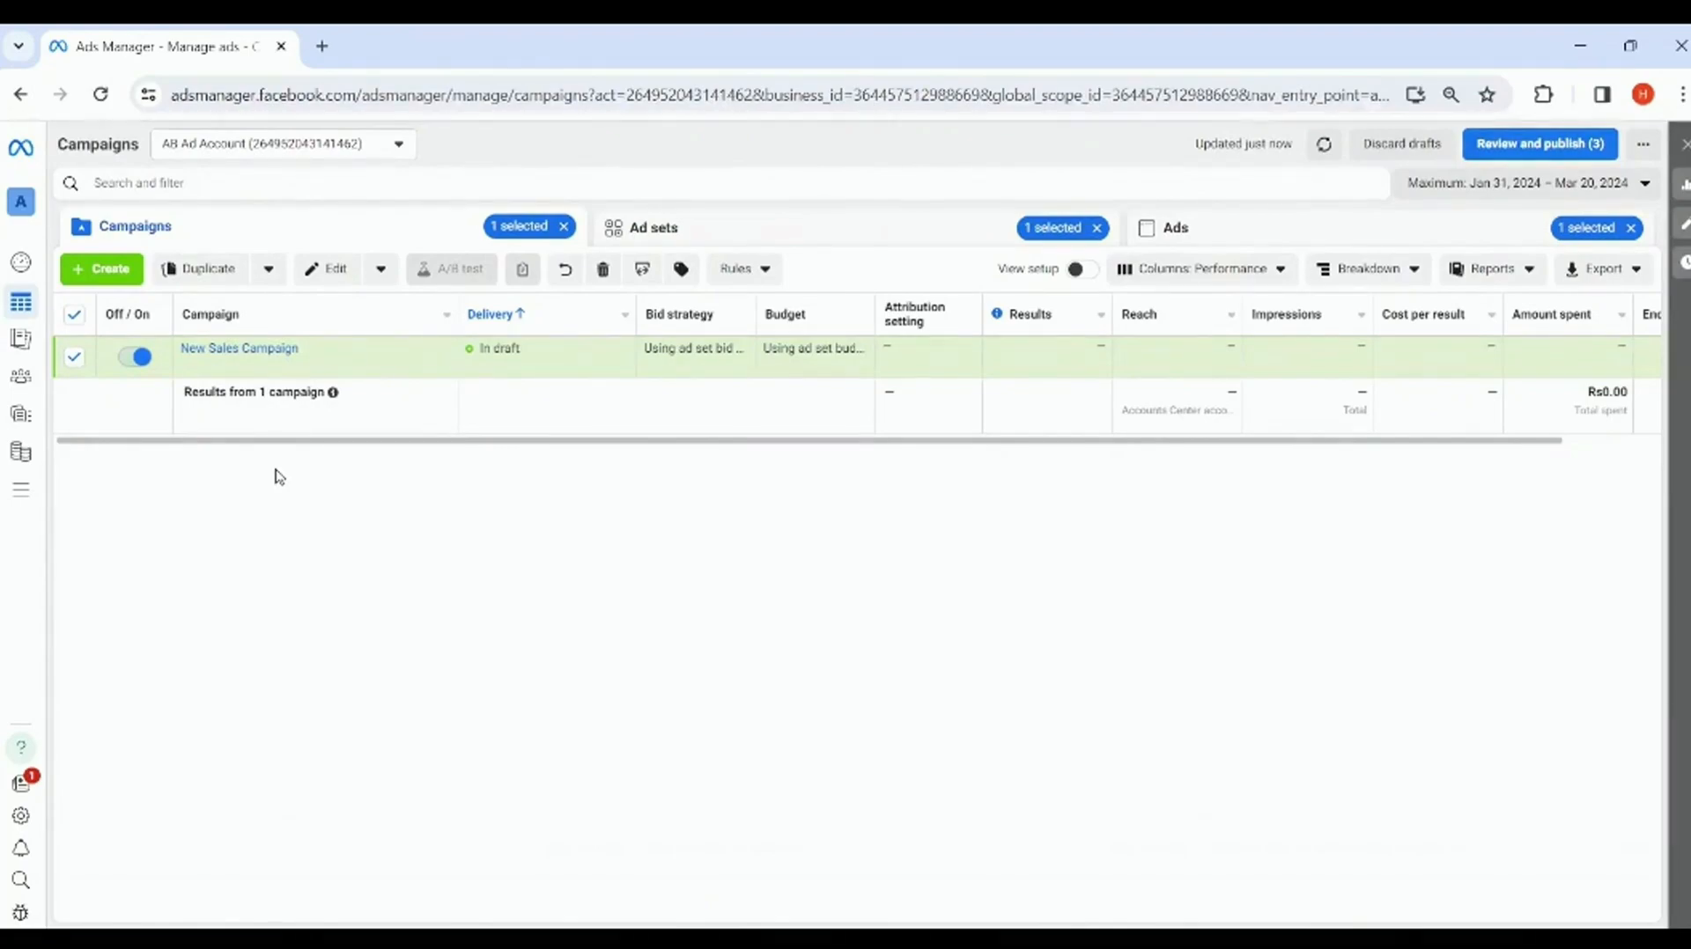
pyautogui.click(102, 268)
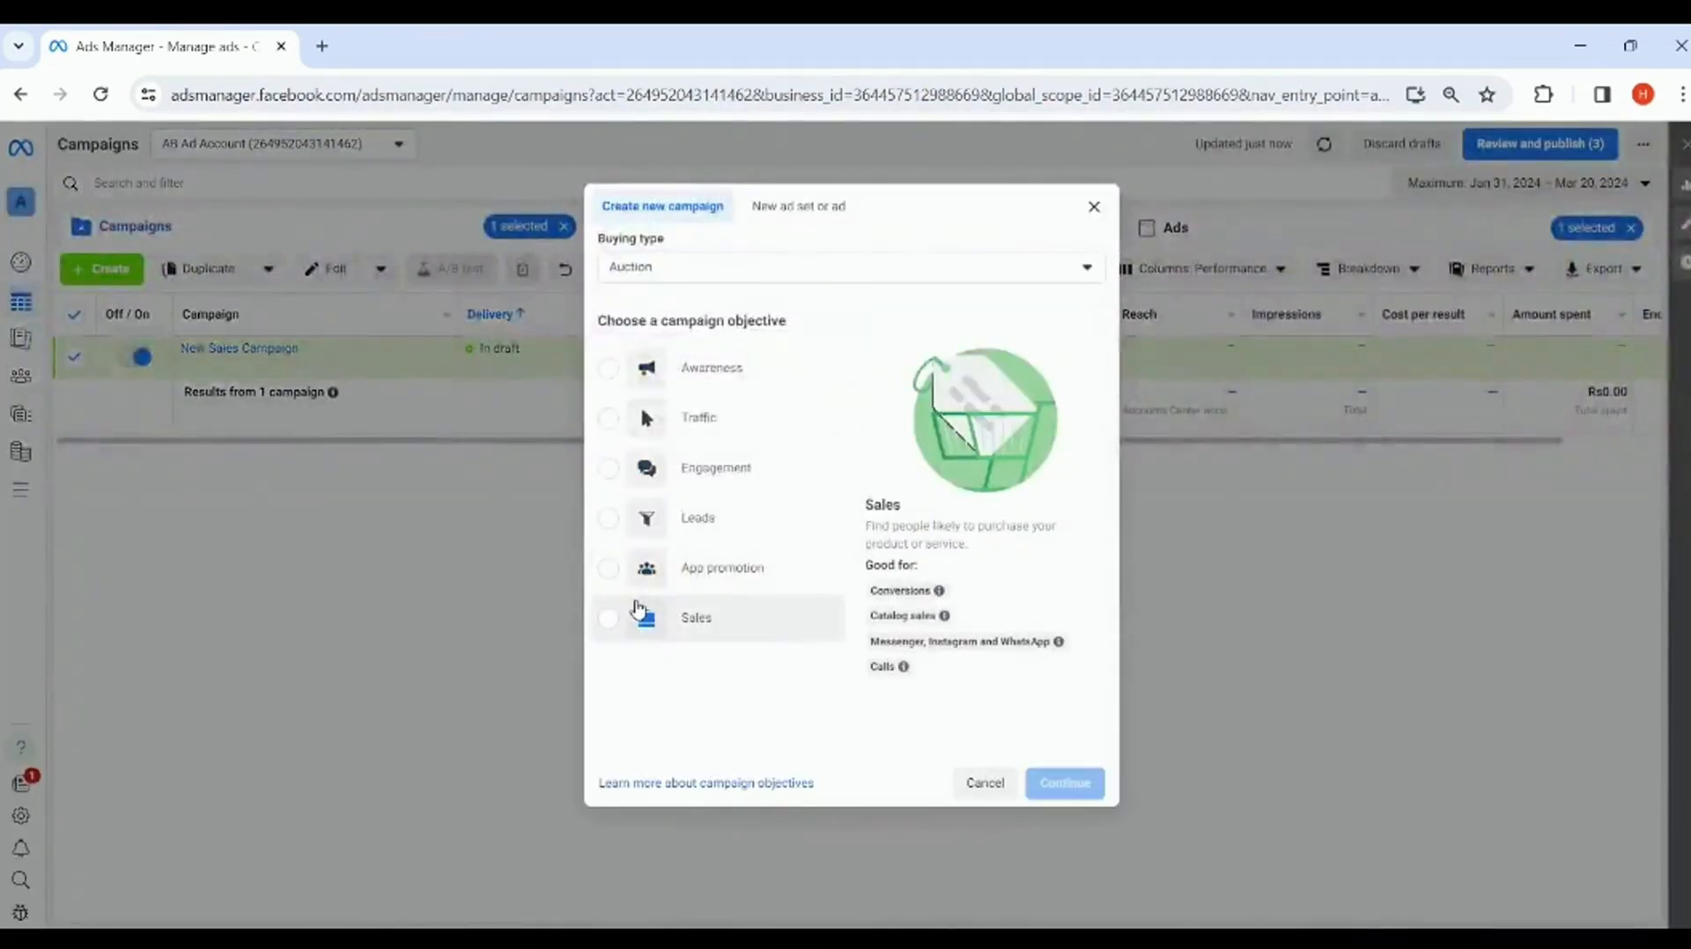